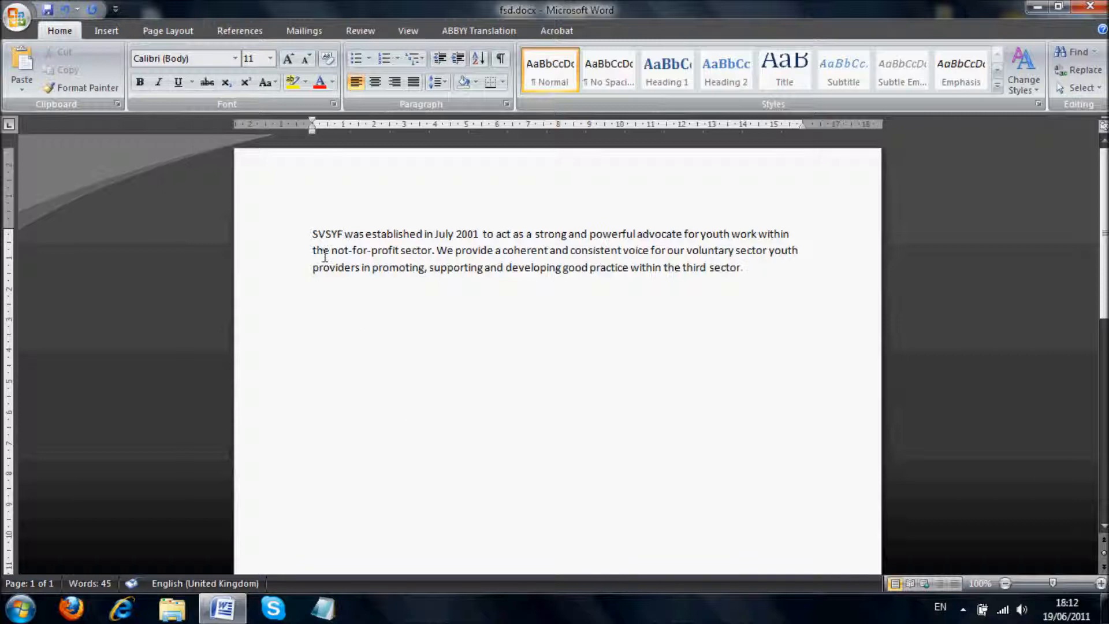
- Apply centred and right alignment to the SVSYF paragraph in turn, finishing with justified alignment
triple_click(420, 254)
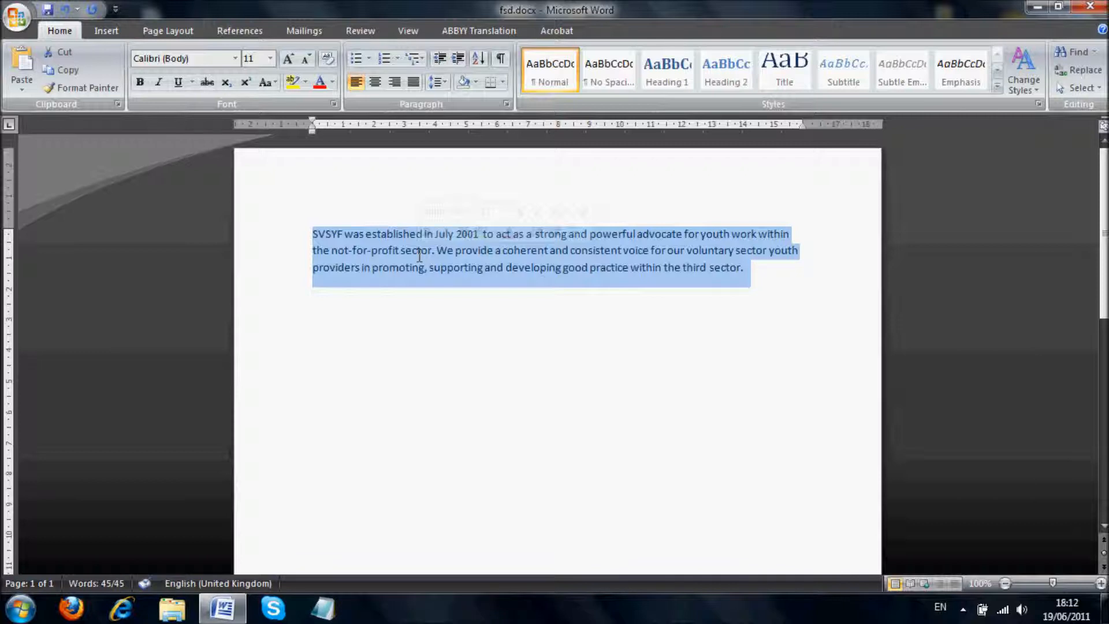
left_click(357, 82)
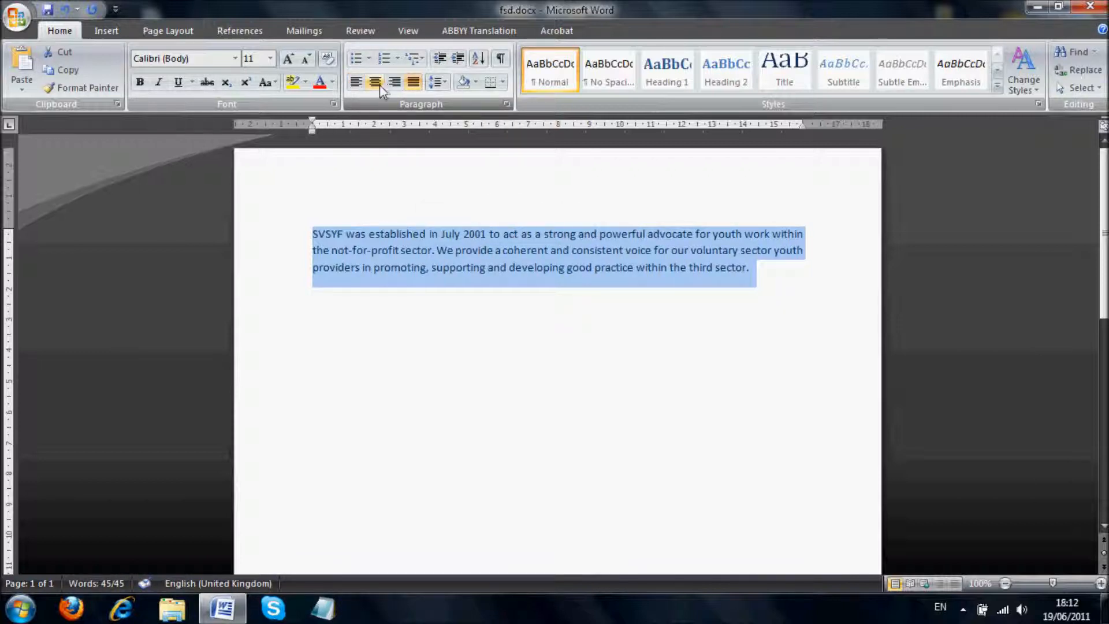
left_click(381, 85)
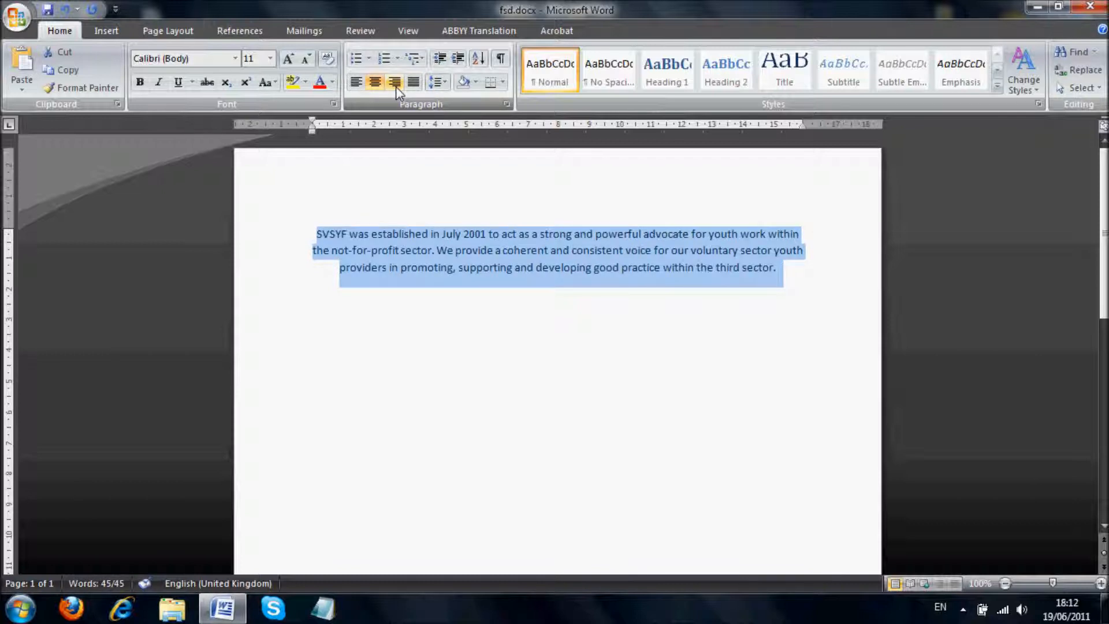
left_click(396, 85)
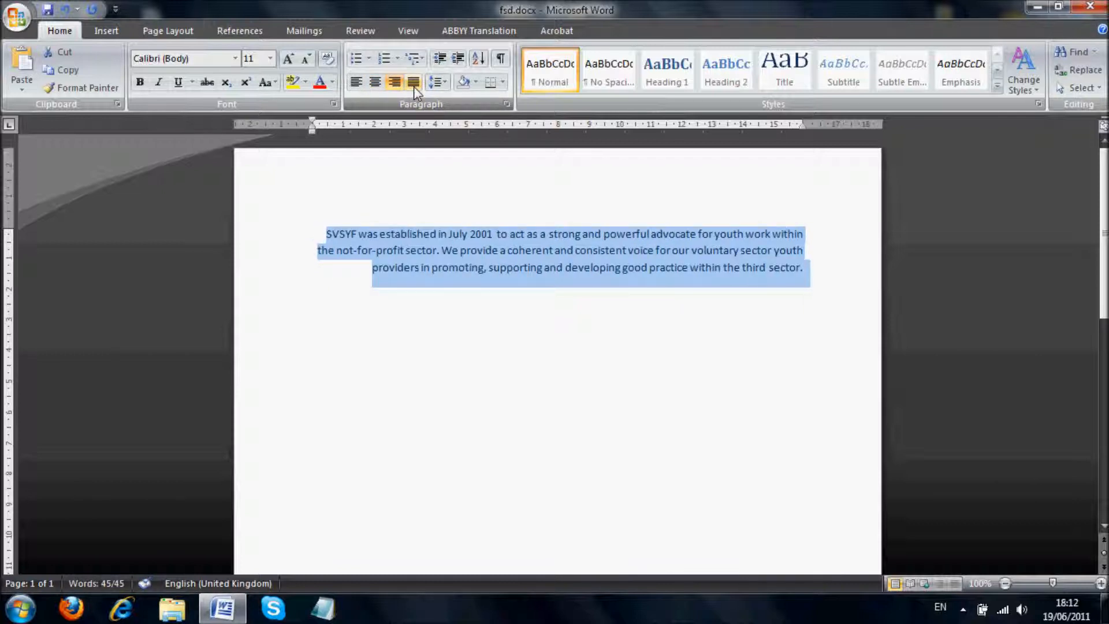
left_click(414, 85)
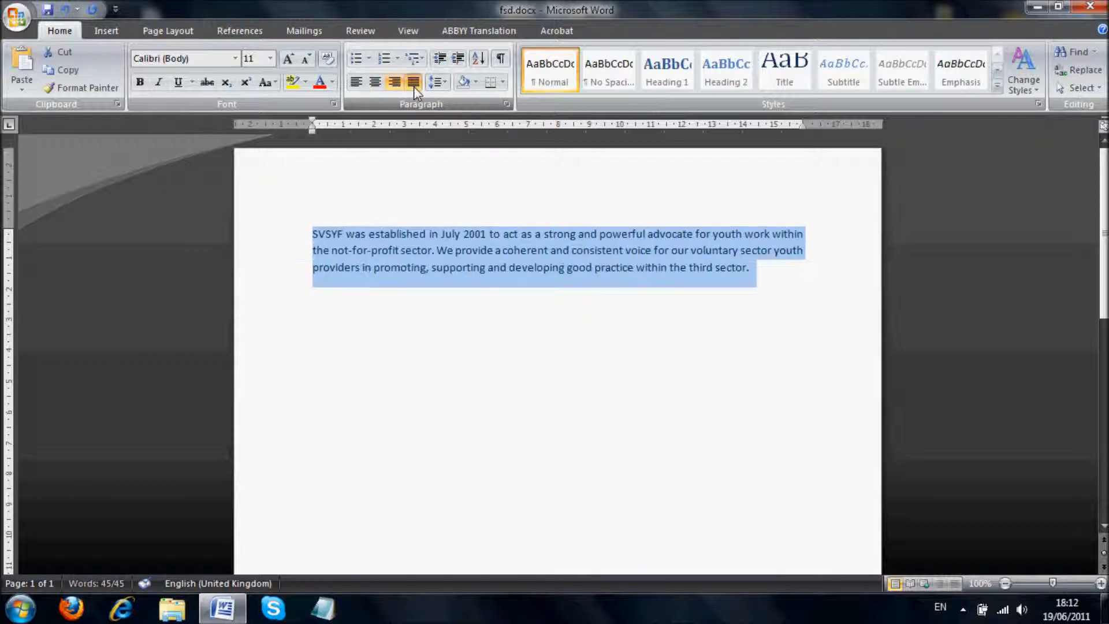
left_click(434, 258)
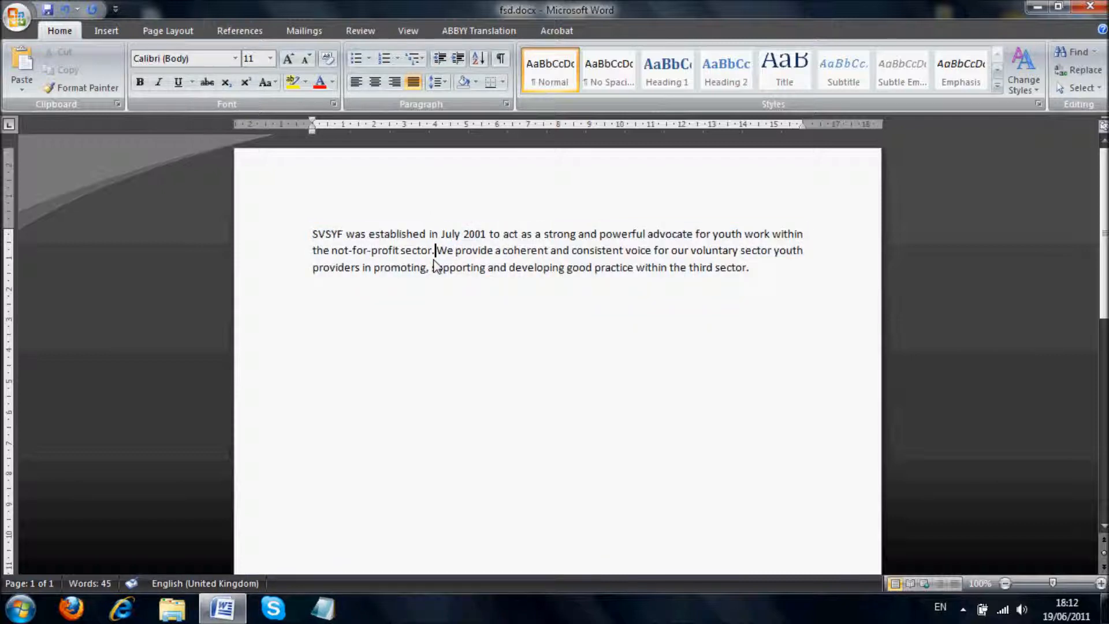
- Cycle the whole paragraph through left, right and centred alignment, then return it to justified
triple_click(435, 260)
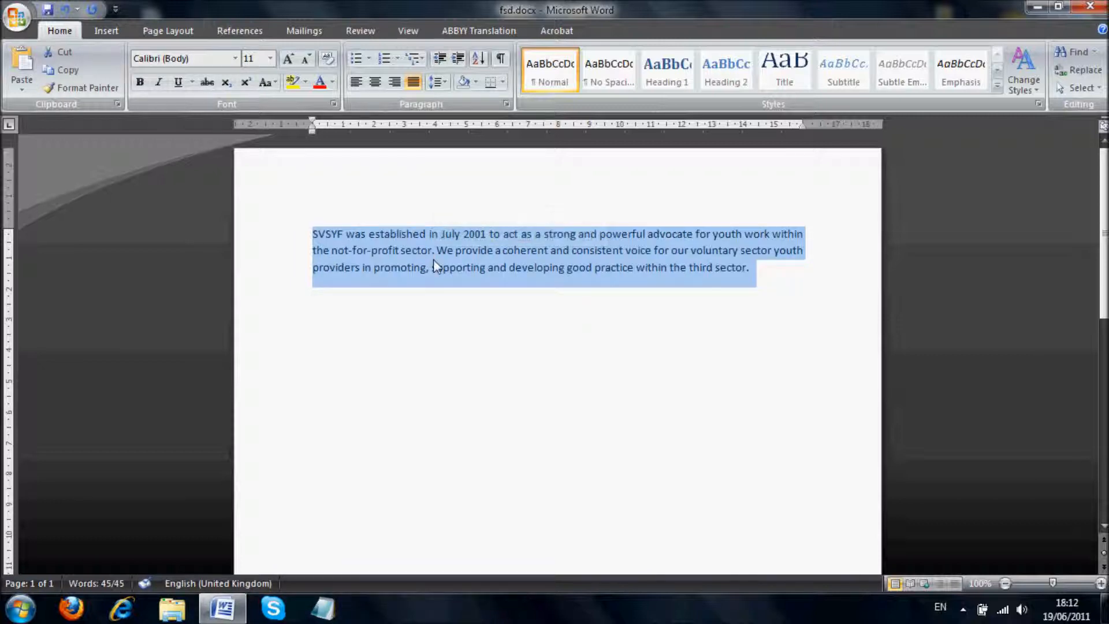
key("ctrl+l")
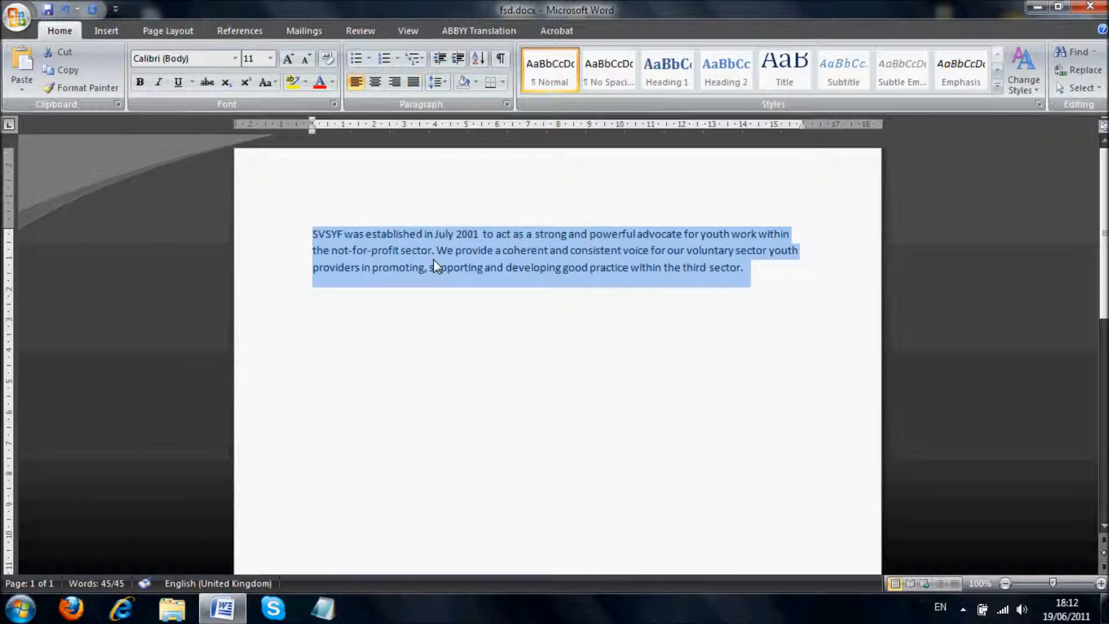
key("ctrl+r")
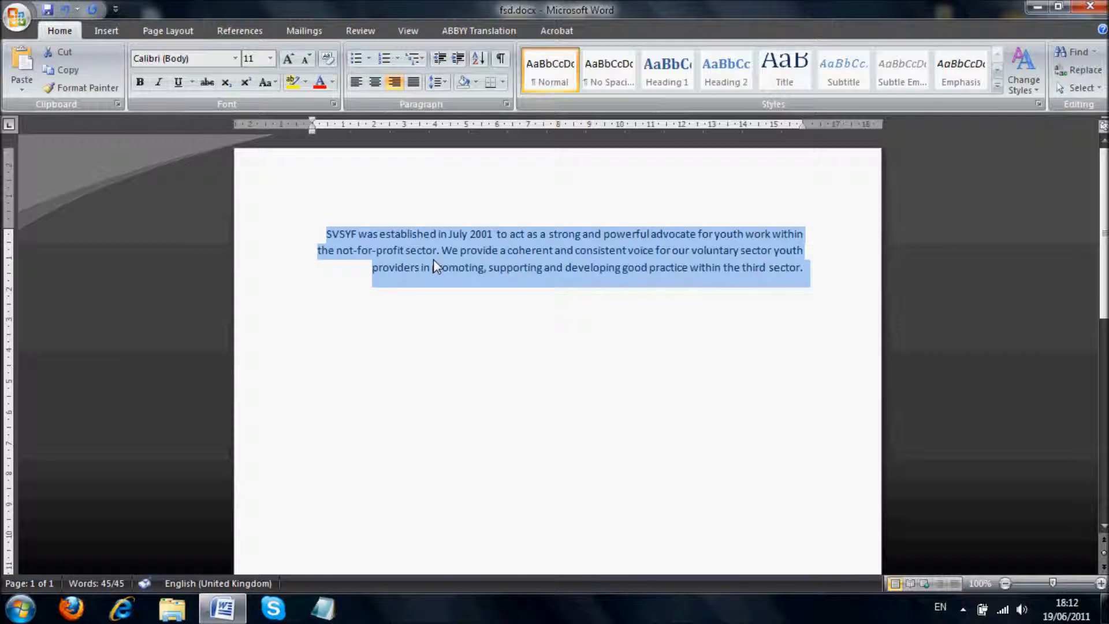
key("ctrl+e")
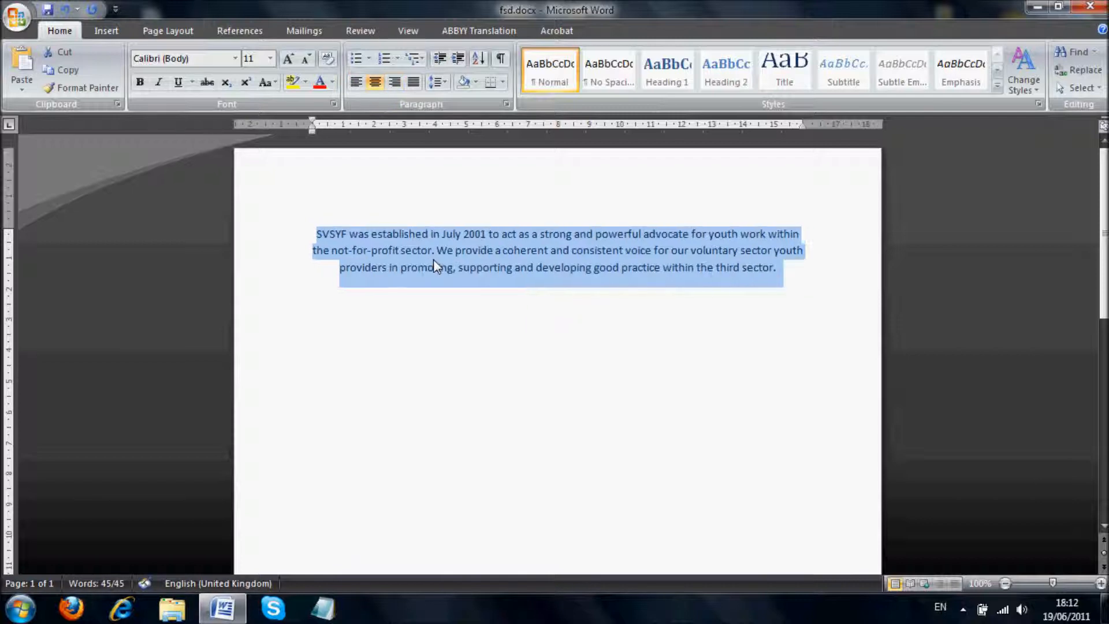
key("ctrl+j")
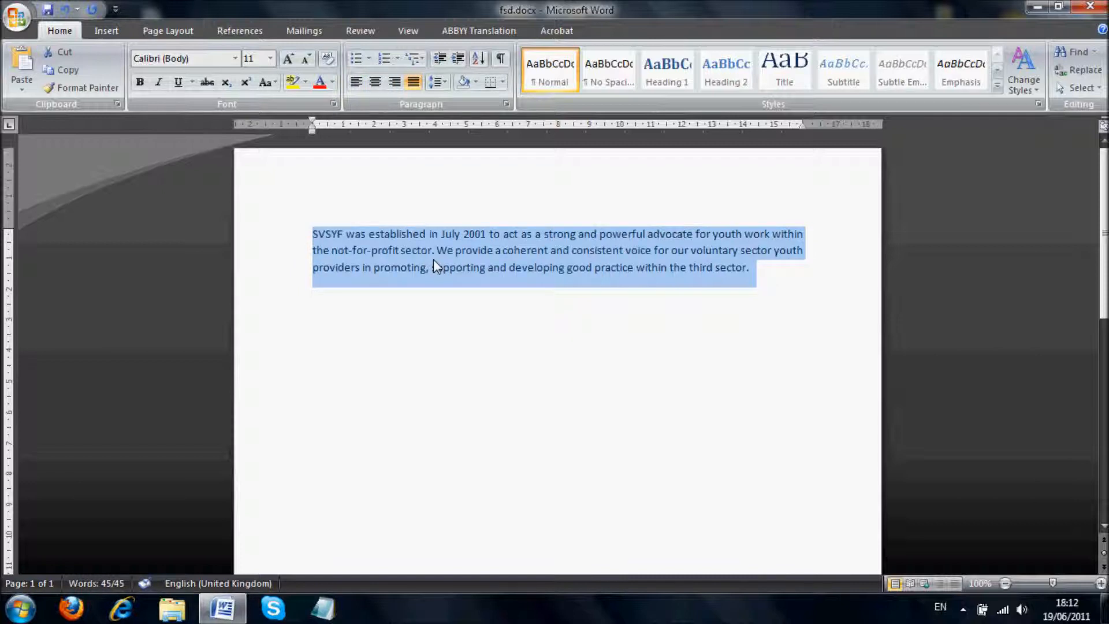
left_click(434, 259)
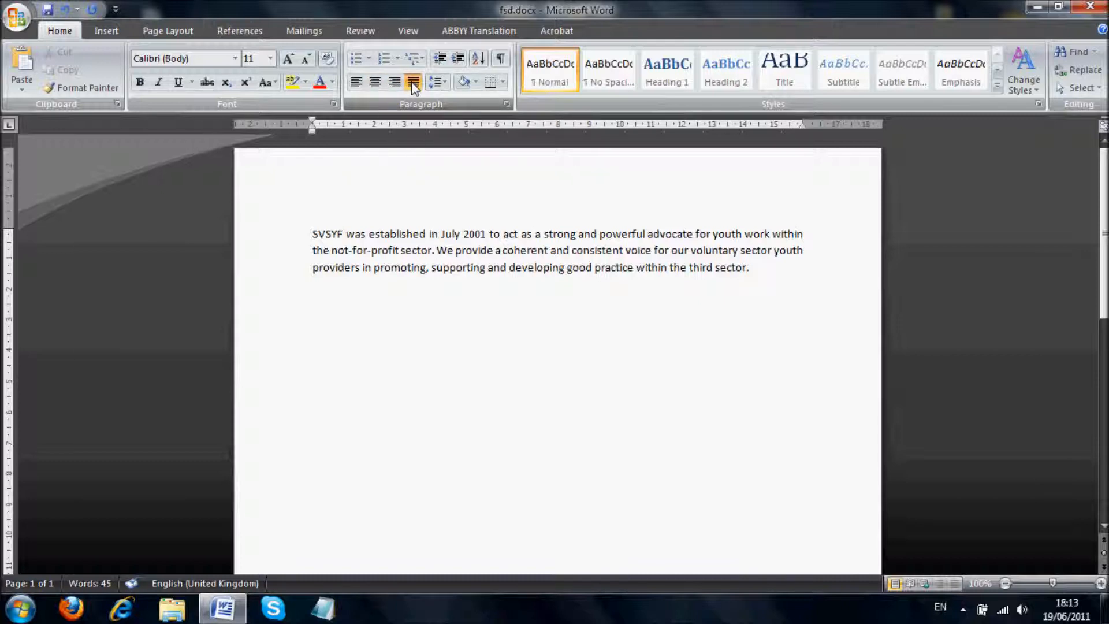
- Turn the two paragraphs above the blank line into a list with round bullets
left_click(435, 250)
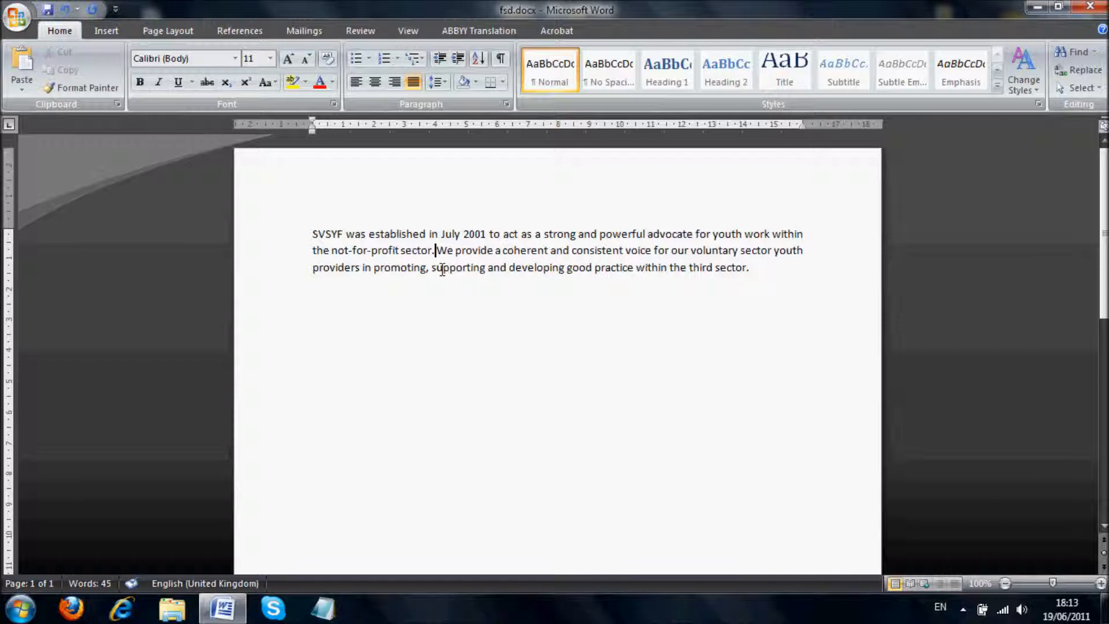
left_click(356, 58)
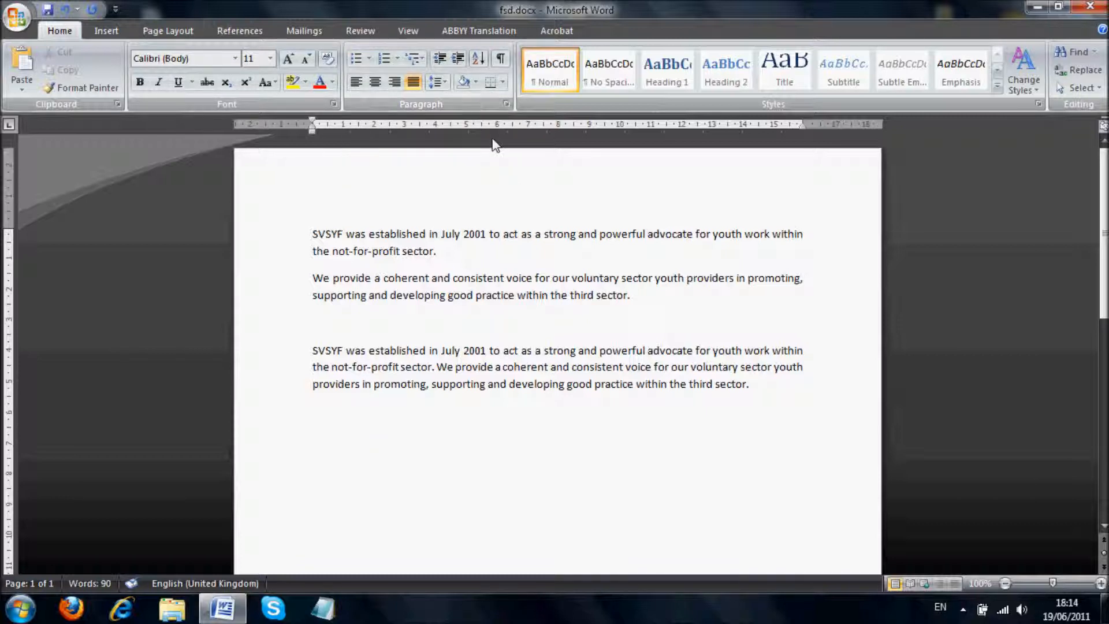
left_click_drag(638, 300, 379, 233)
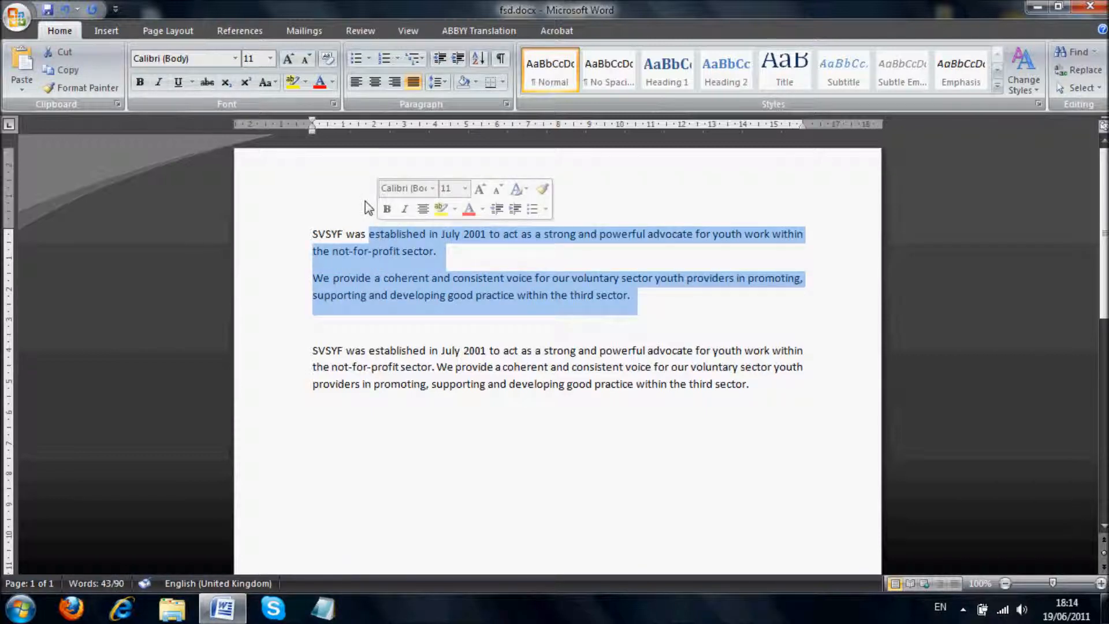
left_click(356, 64)
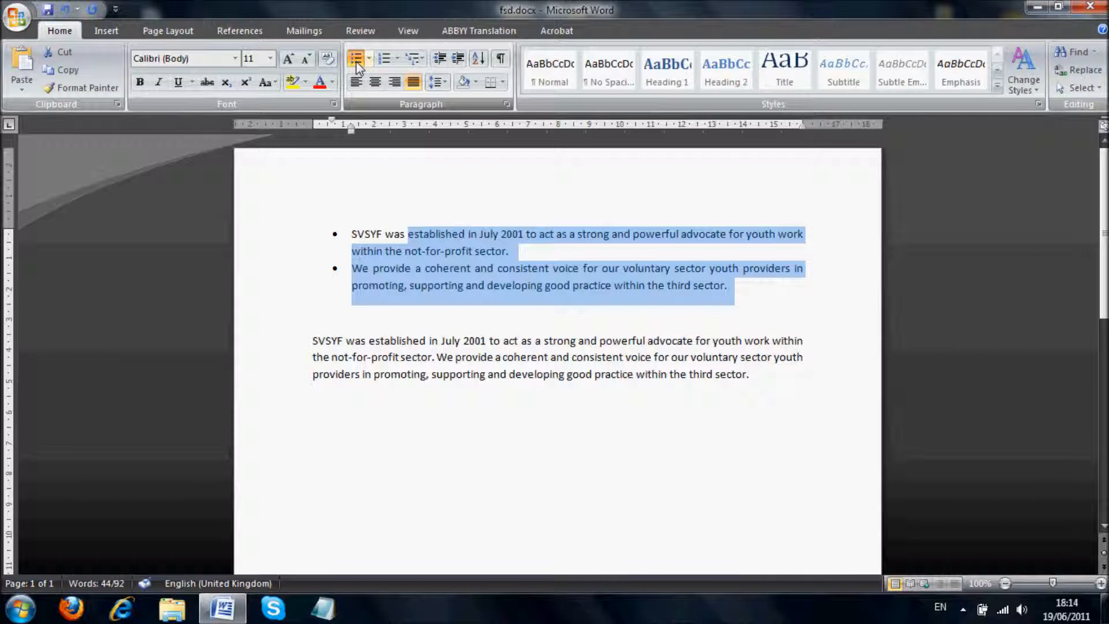
left_click(367, 333)
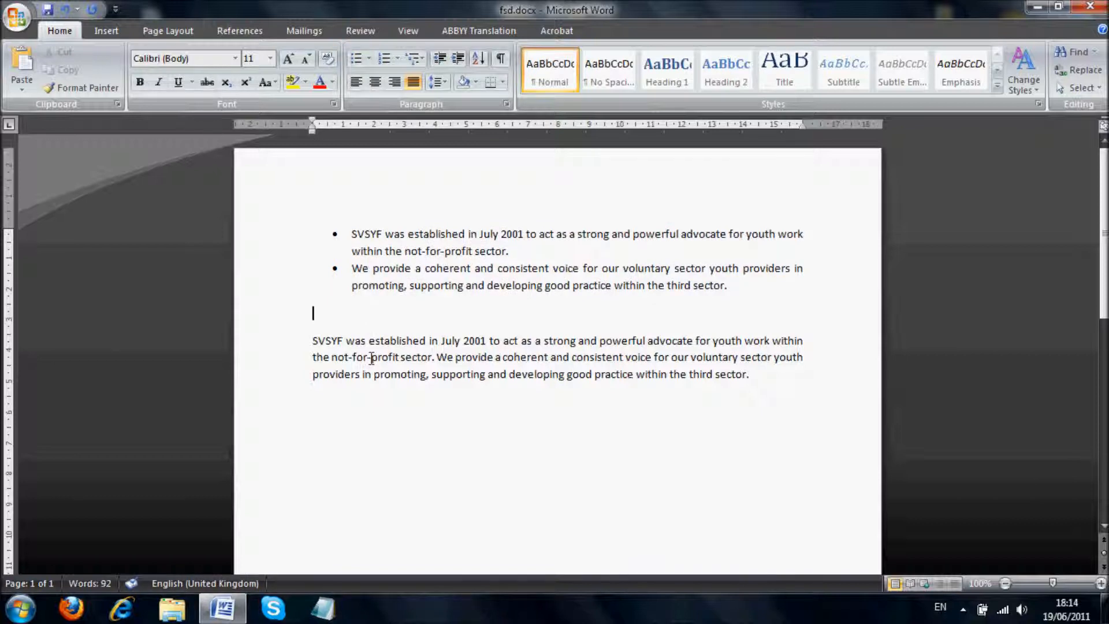
- Bullet the paragraph below the blank line and split it into two items before "We provide"
triple_click(371, 358)
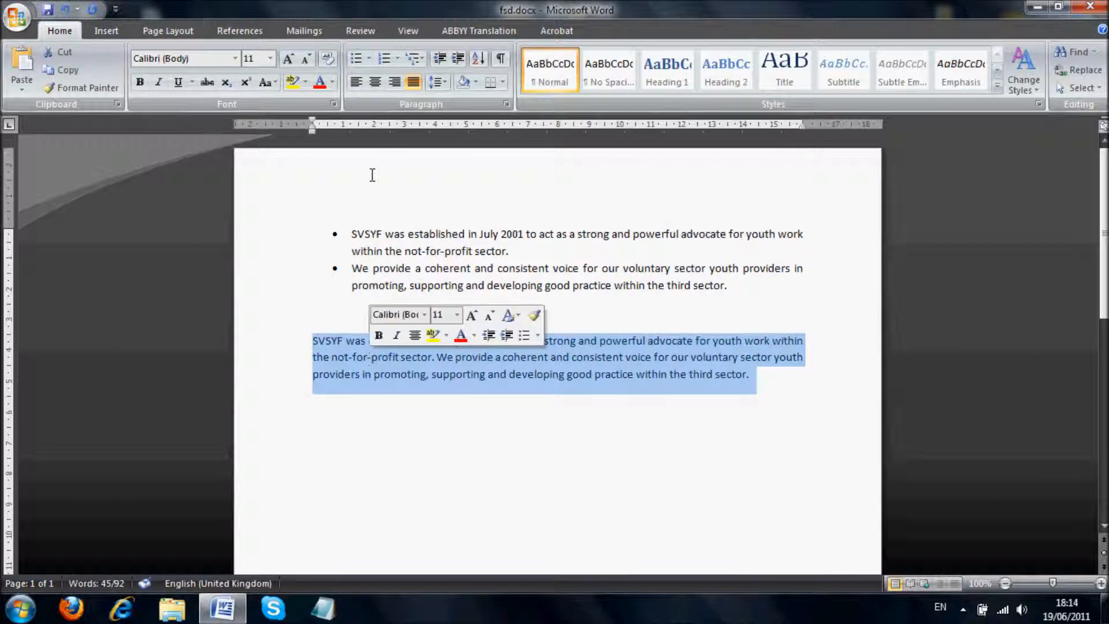
left_click(362, 61)
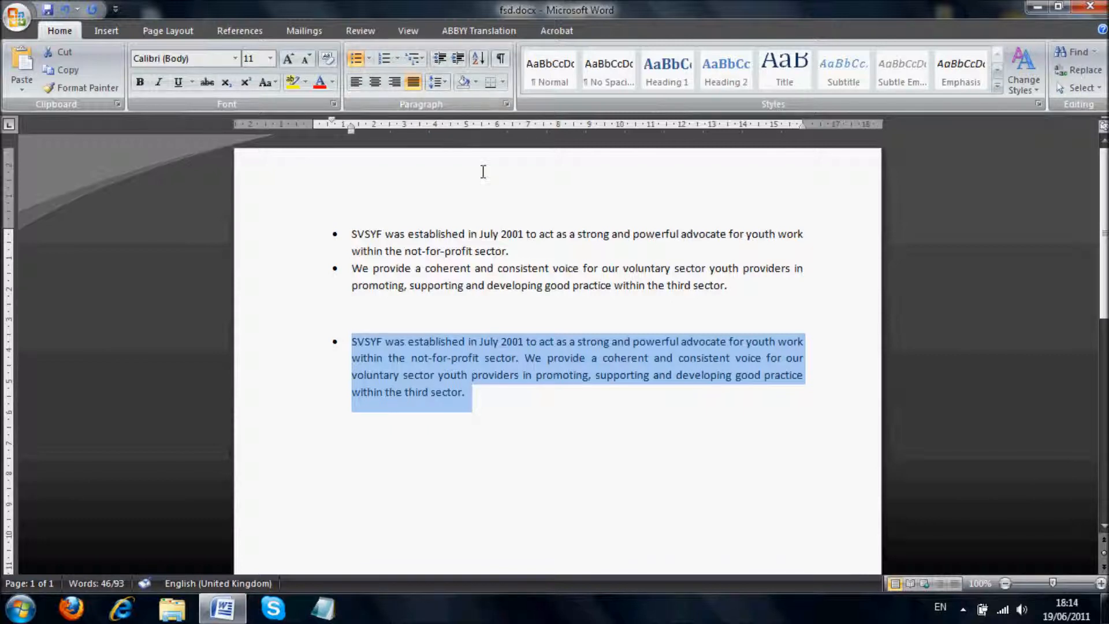
left_click(526, 359)
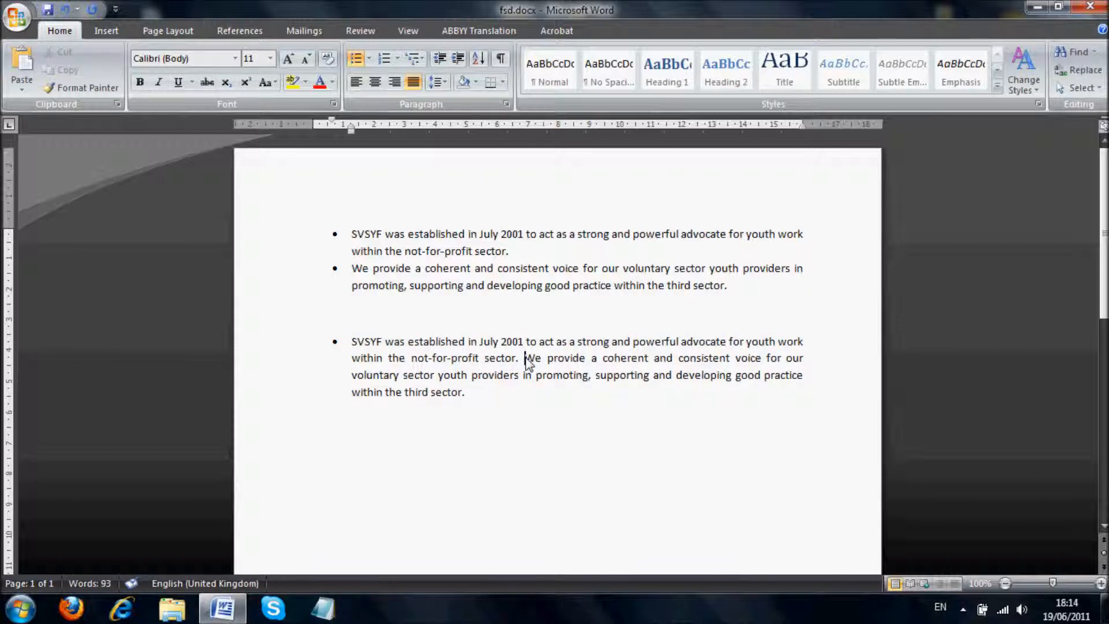
key("Return")
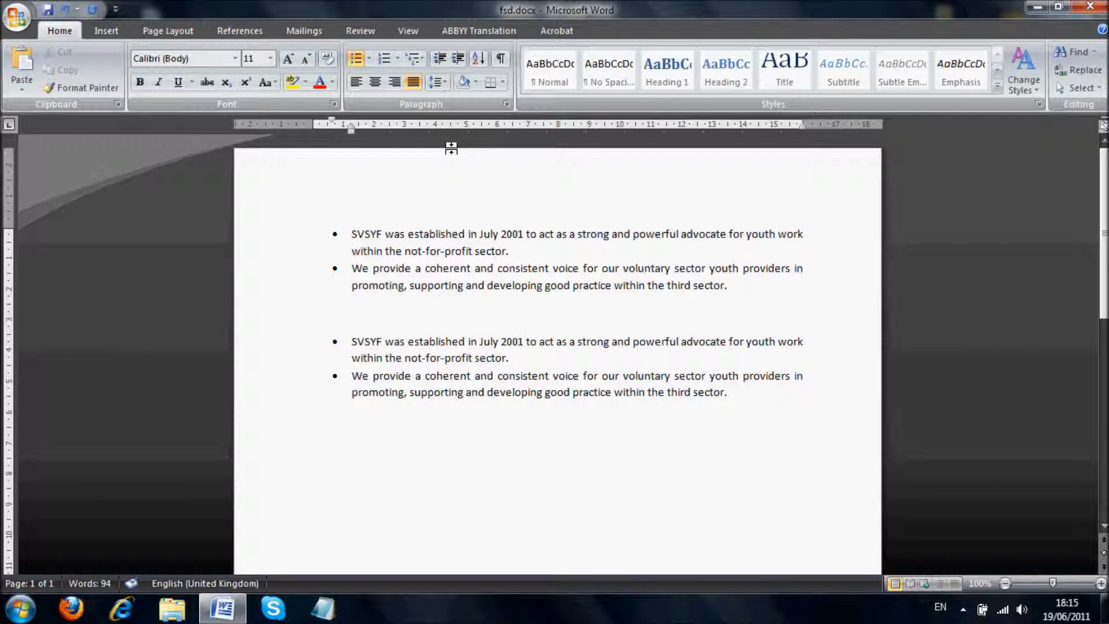
- Change the list's bullet style to check marks from the bullet library
left_click(370, 59)
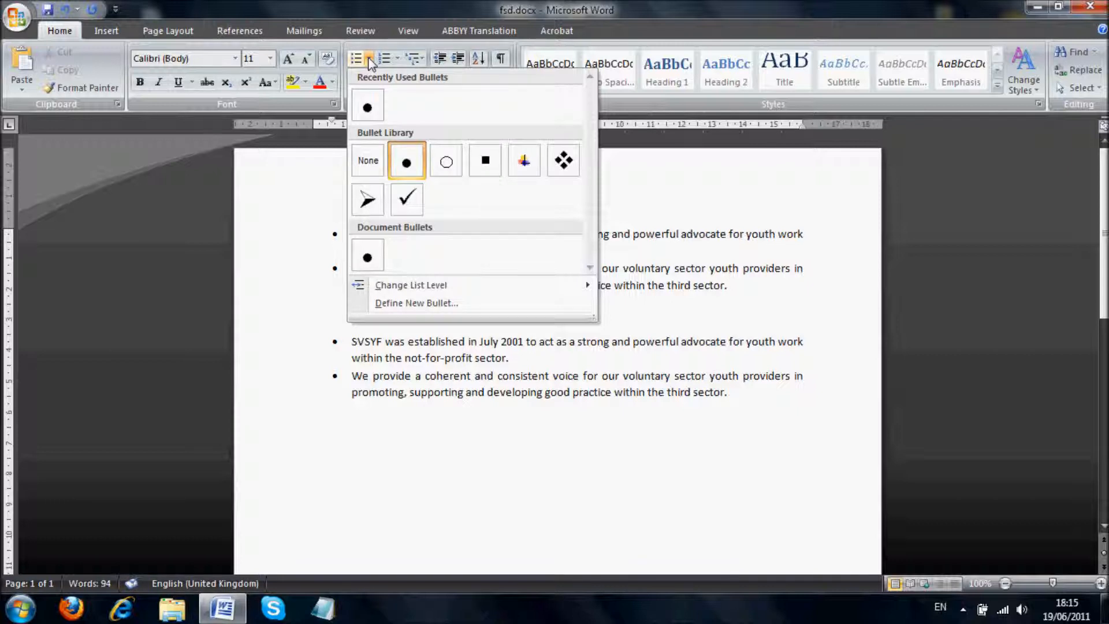
left_click(406, 200)
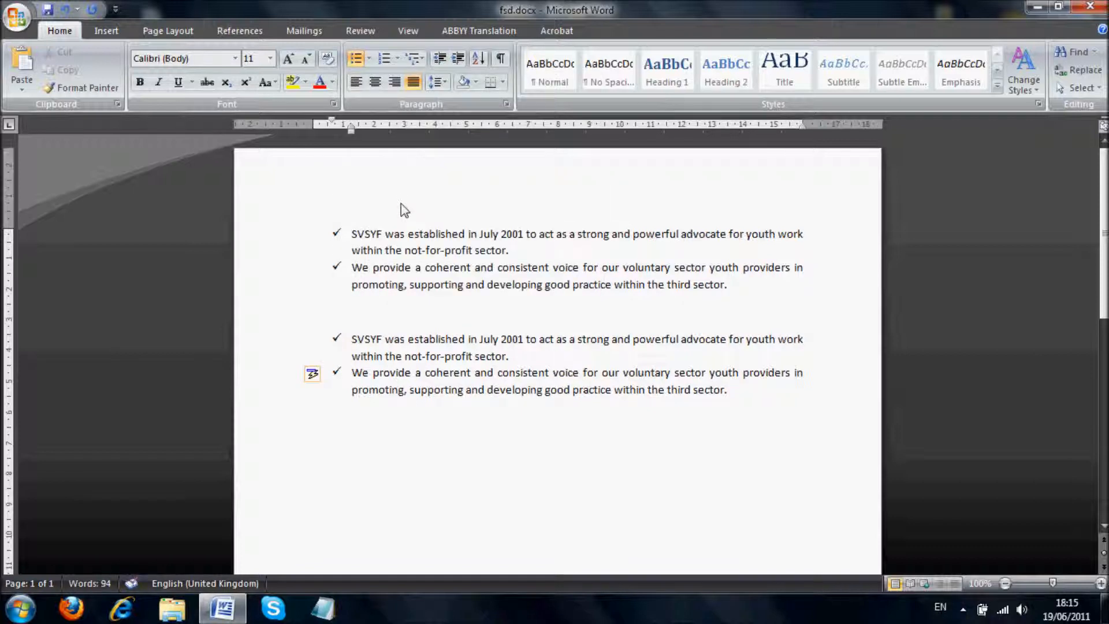
- Start defining a new bullet for the list, choosing the downward arrowhead symbol from the Wingdings font
left_click(369, 60)
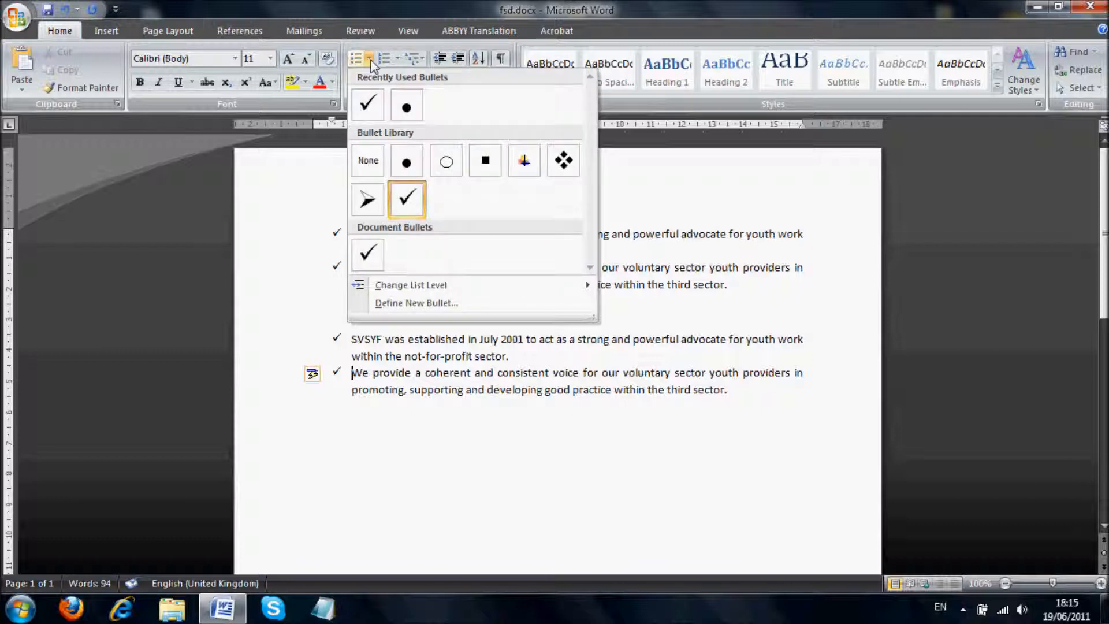
left_click(415, 304)
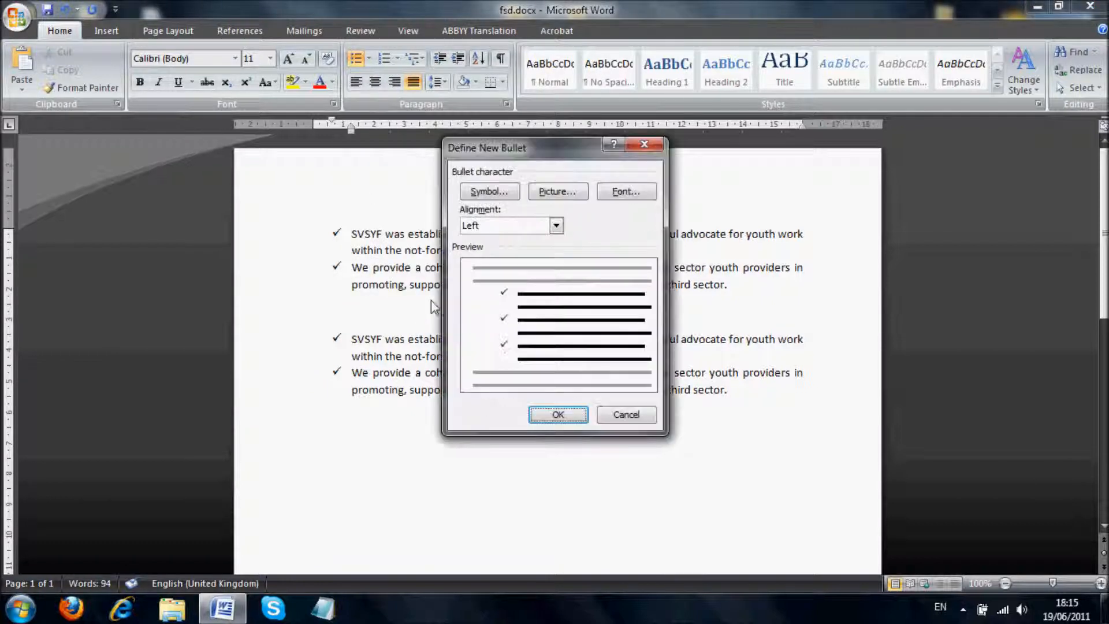
left_click(503, 193)
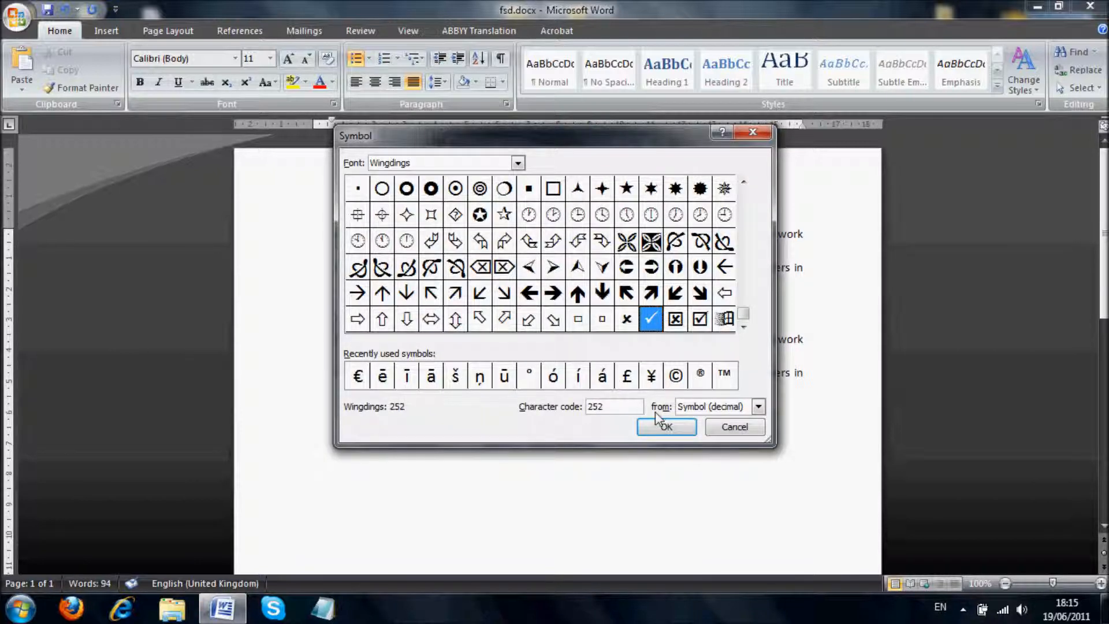
left_click(608, 275)
double_click(608, 275)
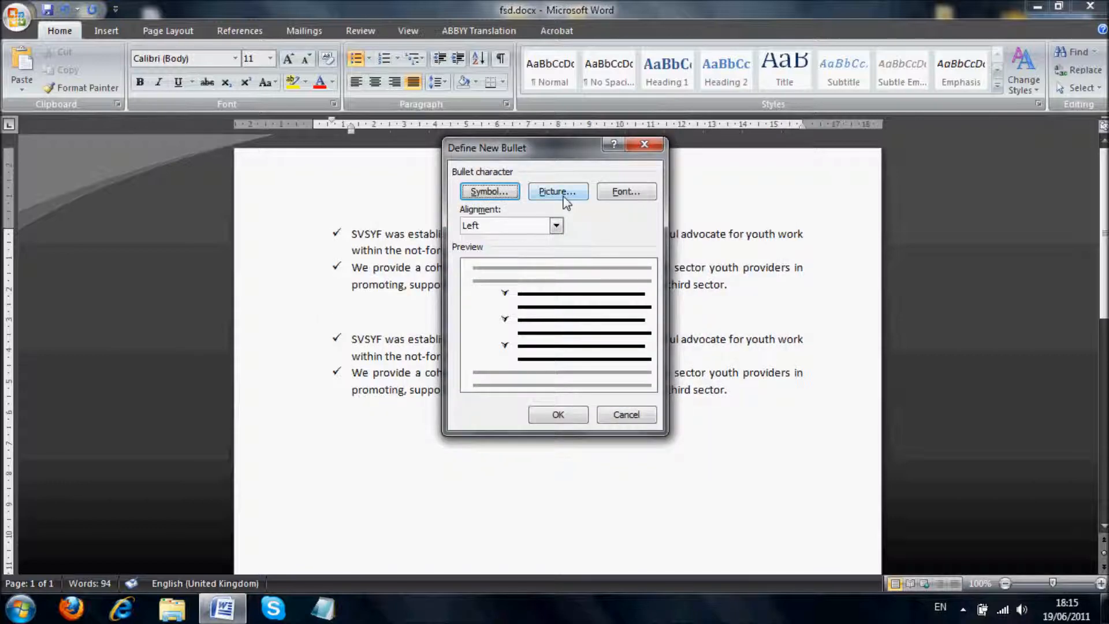
- Choose the solid red square picture as the new bullet and apply it to the list
left_click(565, 199)
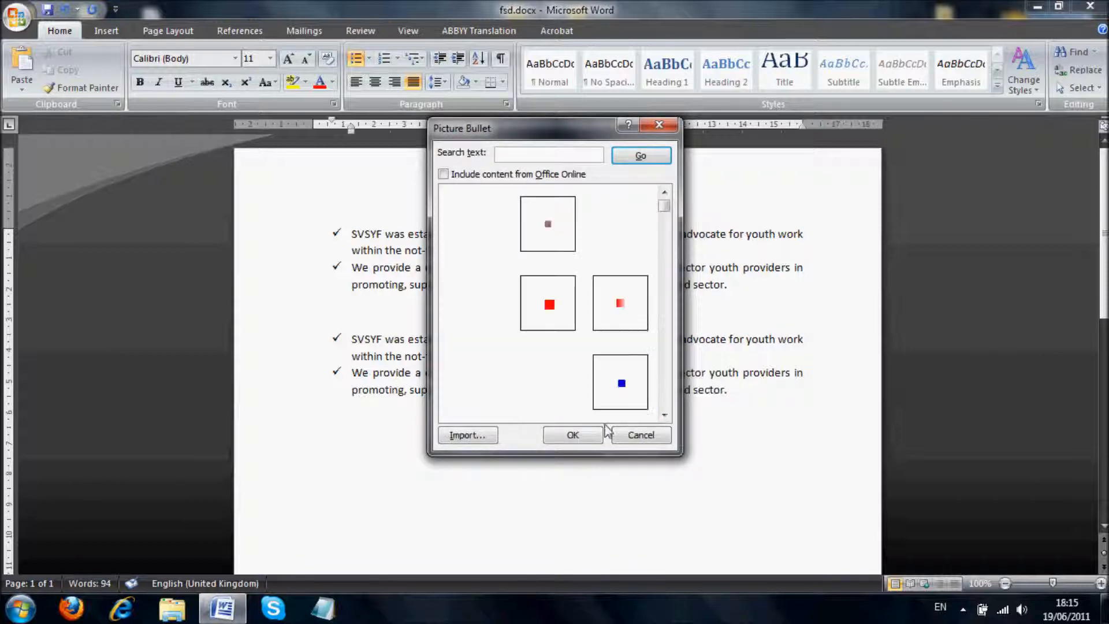
left_click(555, 285)
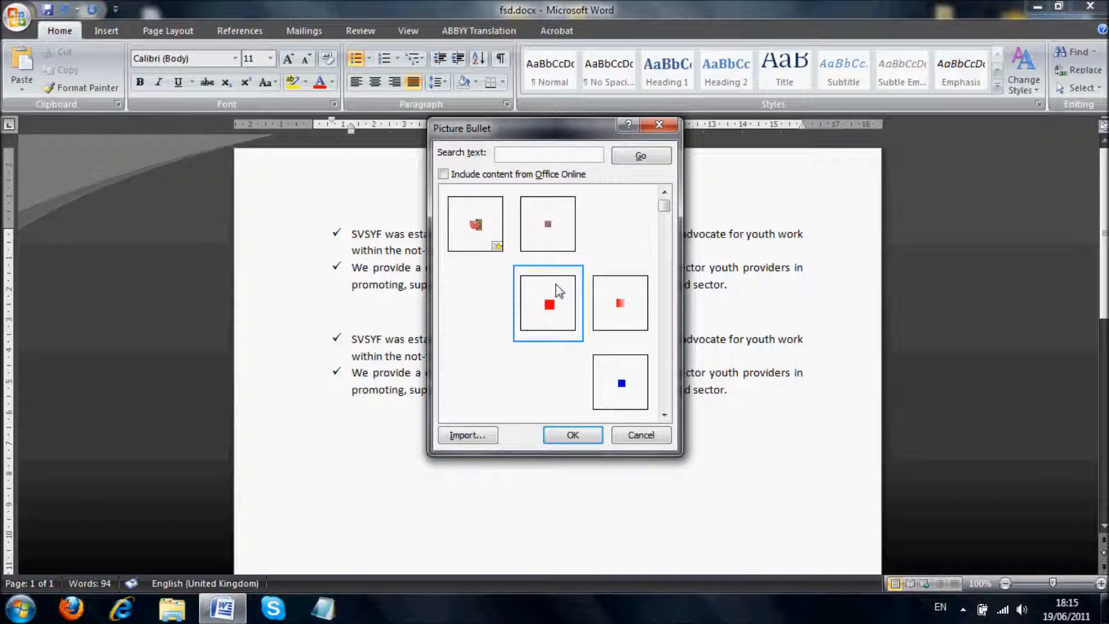
double_click(555, 284)
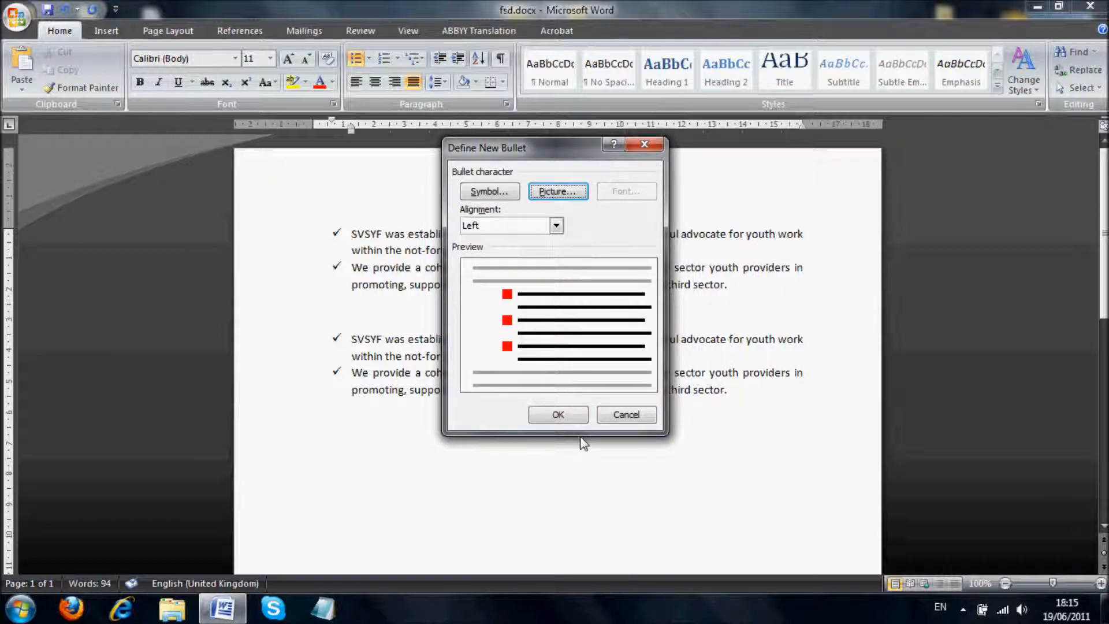
left_click(578, 421)
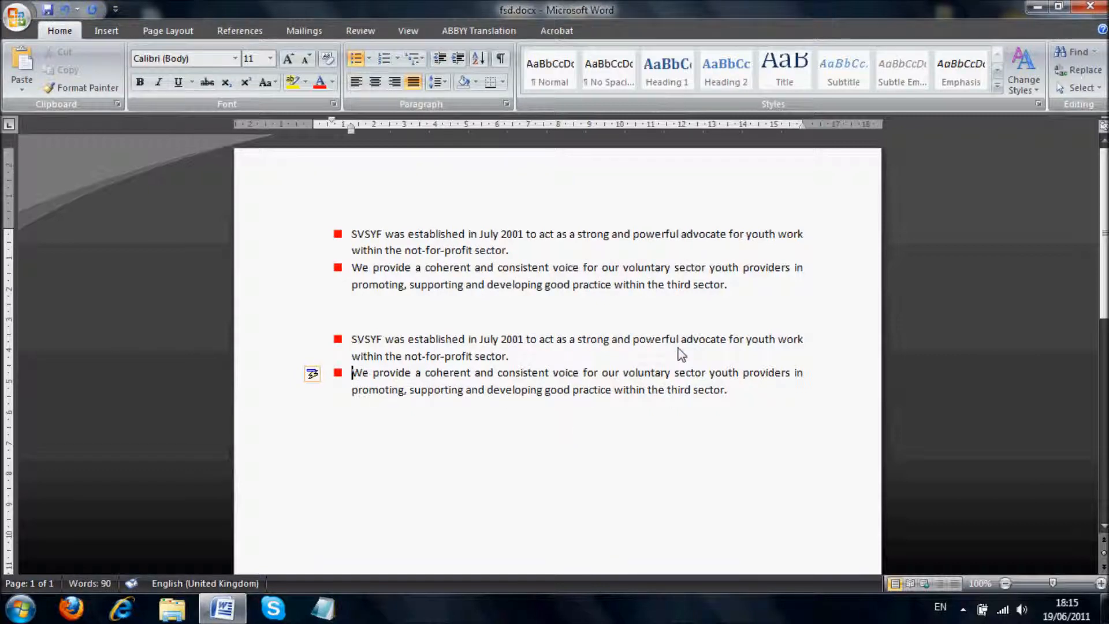
- Remove the bullets from all the text in the document
key("ctrl+a")
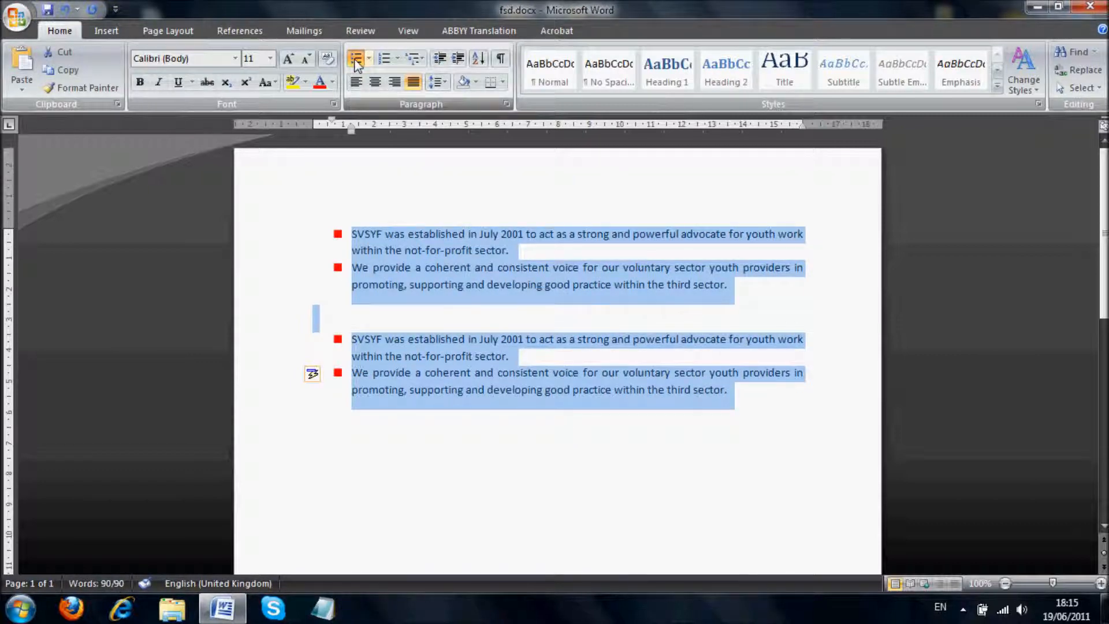
left_click(356, 59)
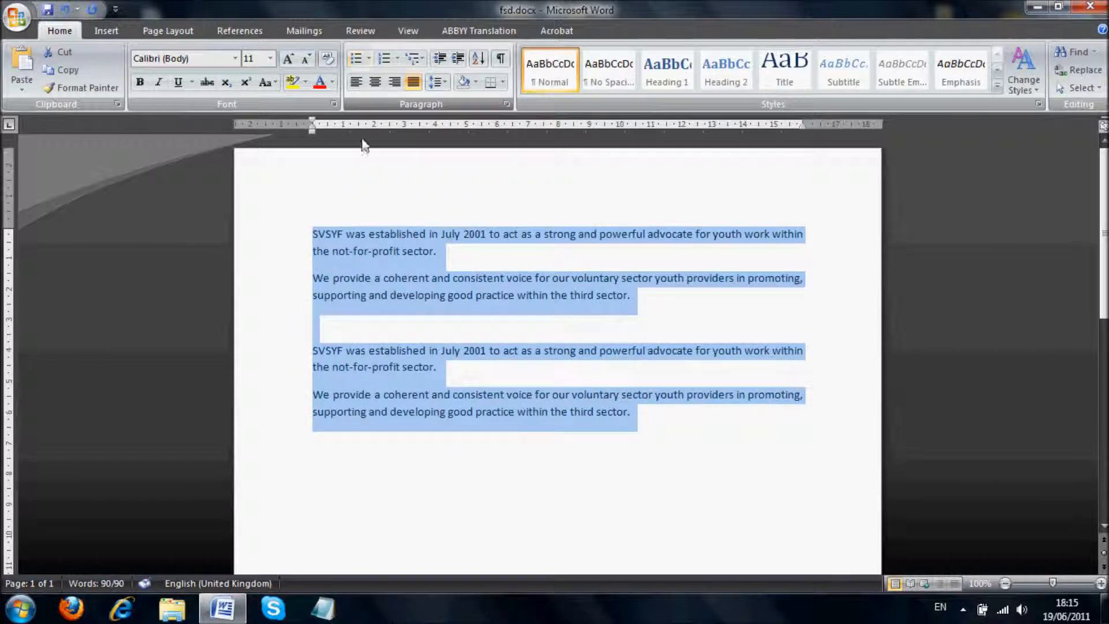
left_click(411, 296)
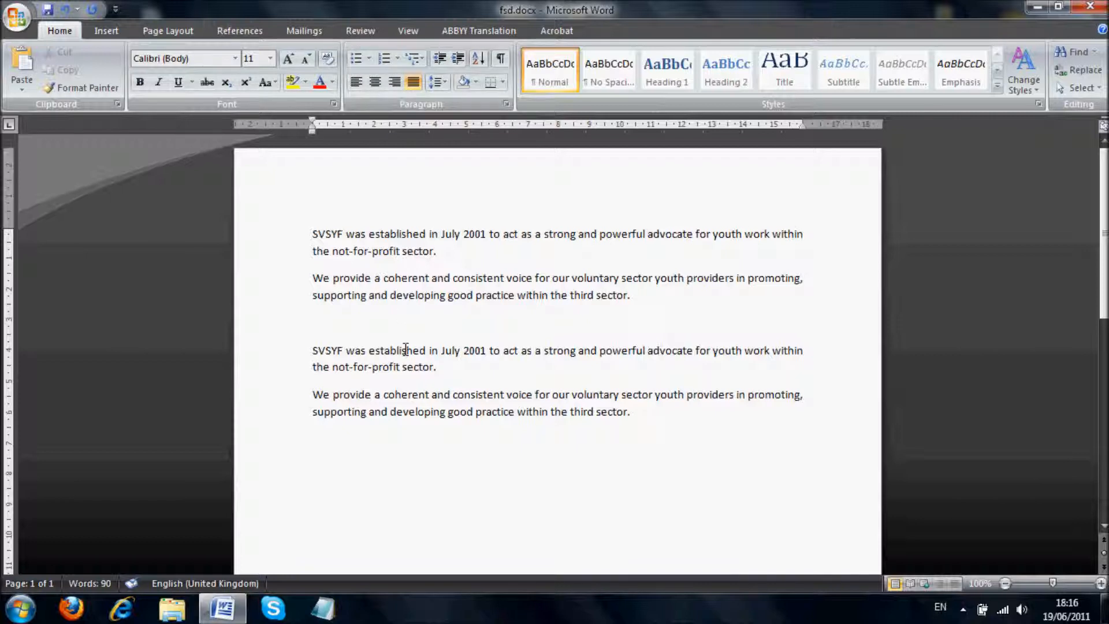
- Apply 1., 2., 3. numbering to all the paragraphs in the document
key("ctrl+a")
left_click(383, 58)
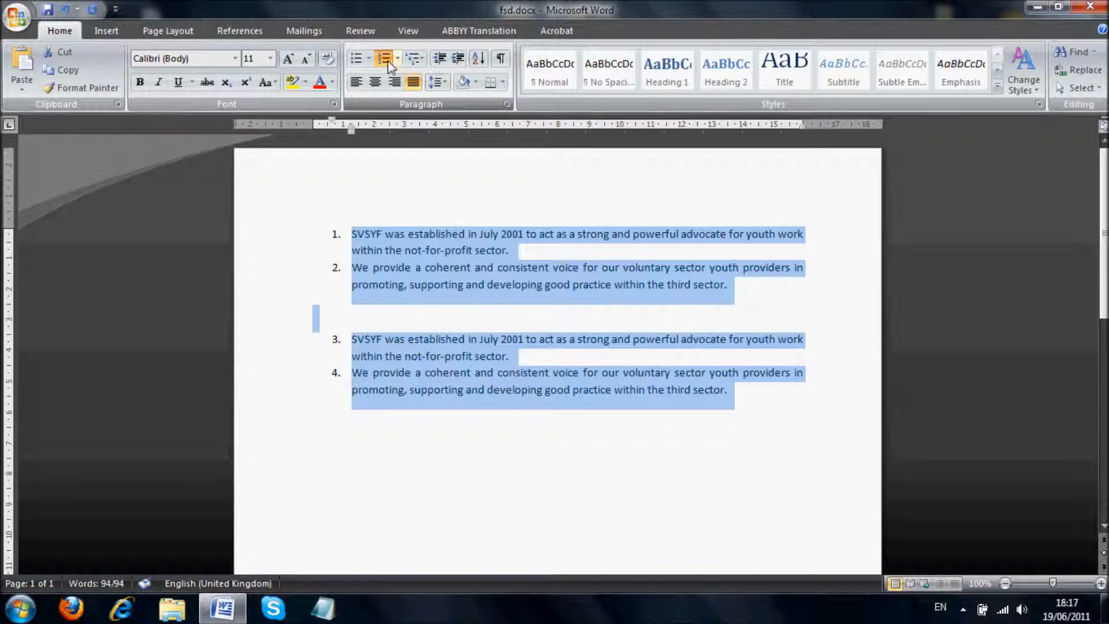
- Change the numbering of all the paragraphs to the a), b), c) format
left_click(397, 60)
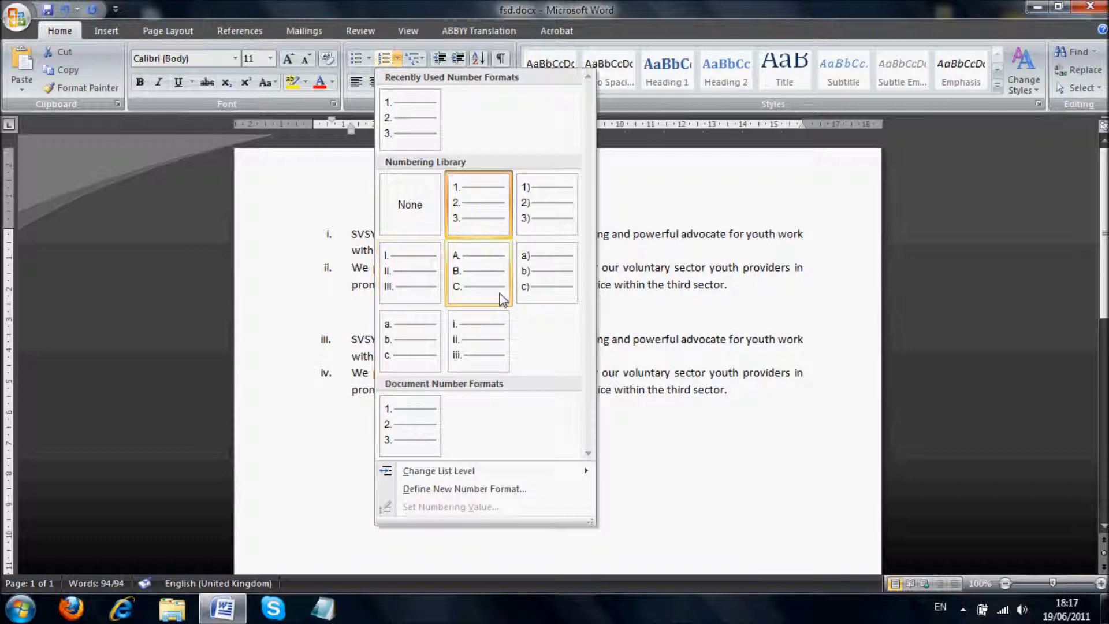
left_click(522, 289)
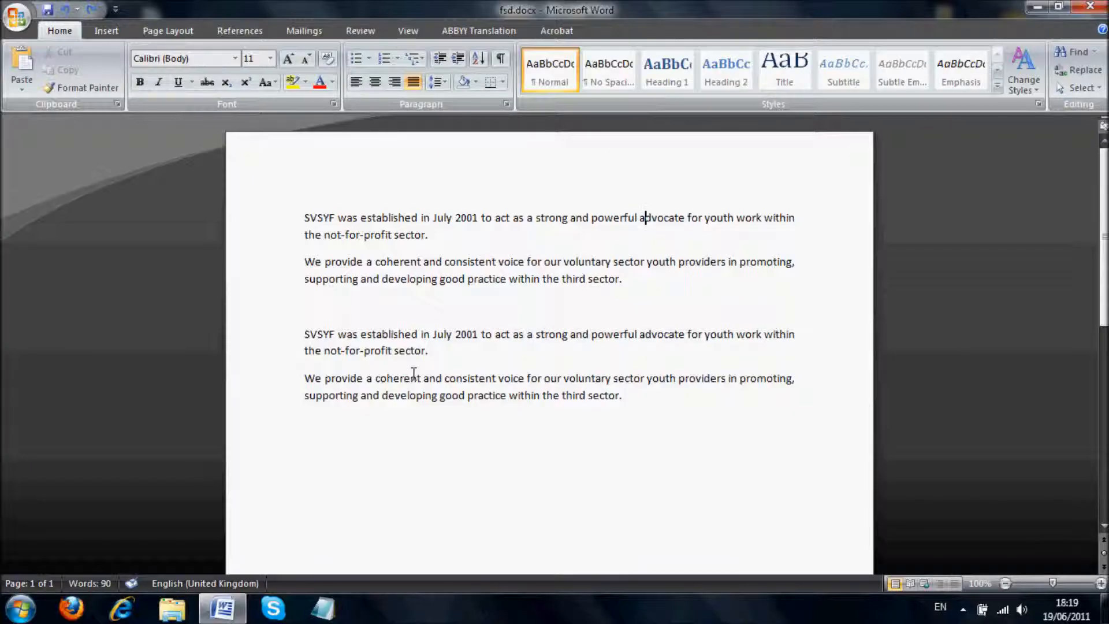
- Show the ruler to widen the right page margin to about 3.75 cm and indent the second paragraph about 1 cm from the left
left_click(1102, 128)
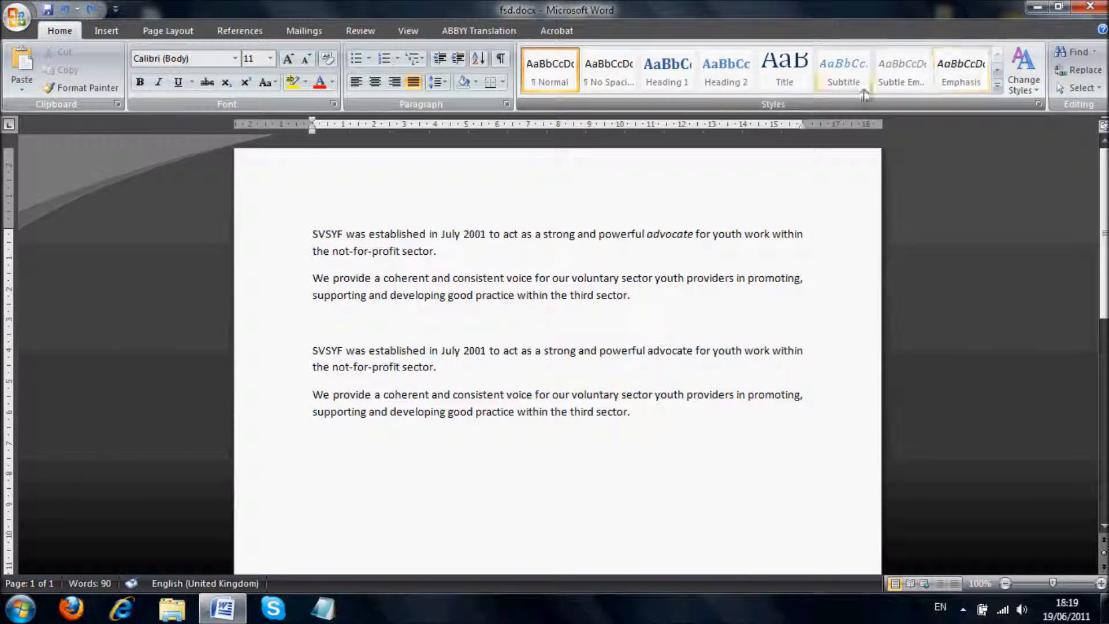
mouse_move(807, 123)
left_mouse_down()
mouse_move(828, 123)
mouse_move(764, 123)
left_mouse_up()
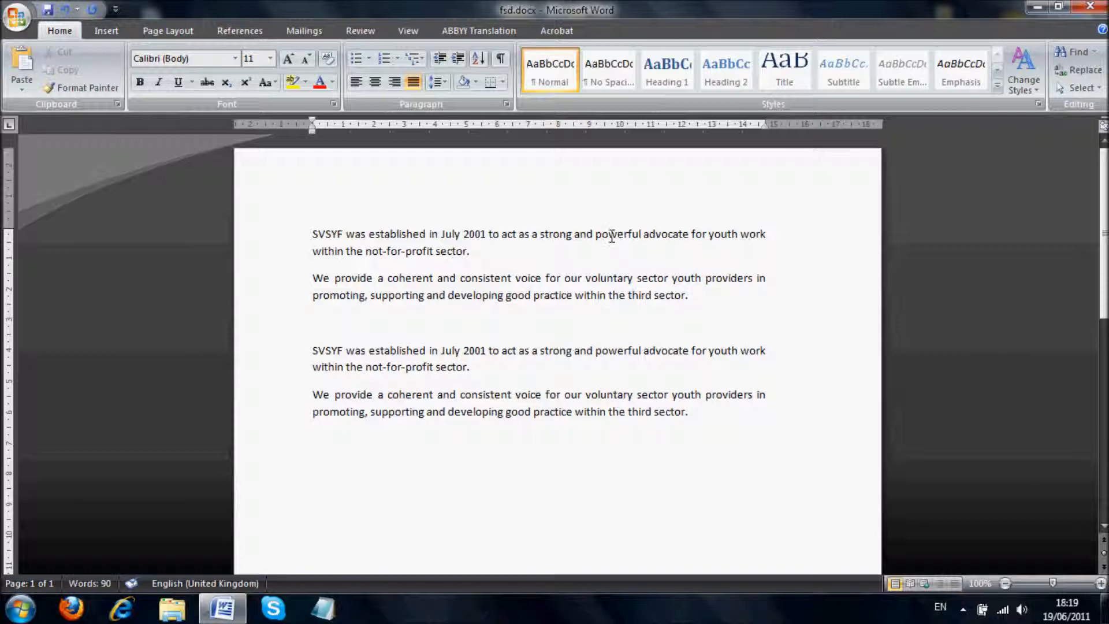
triple_click(356, 290)
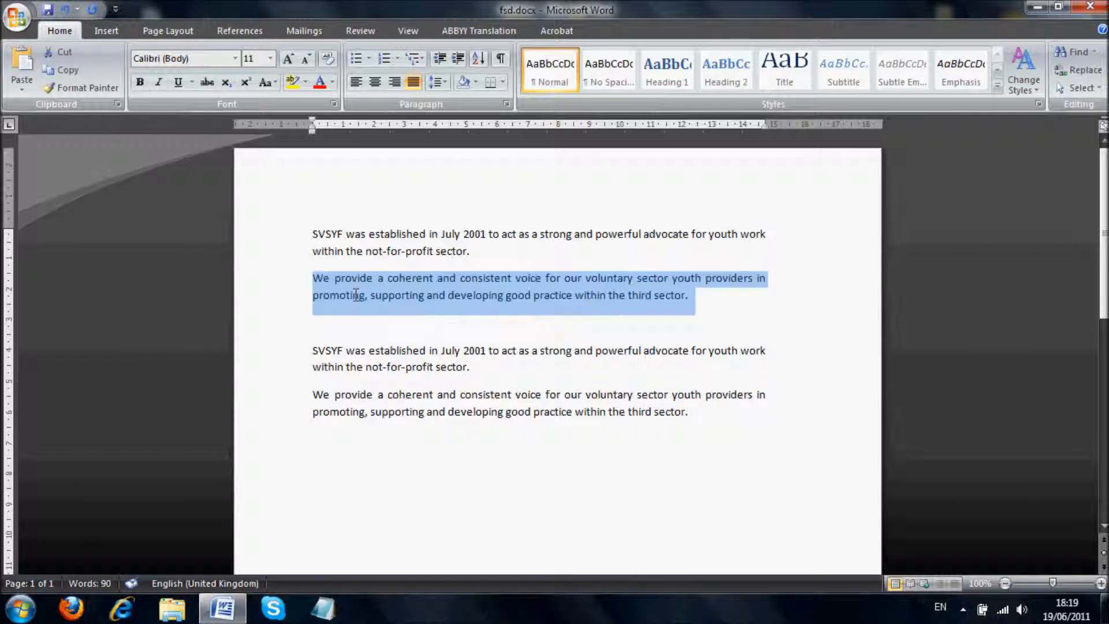
left_click_drag(312, 132, 344, 132)
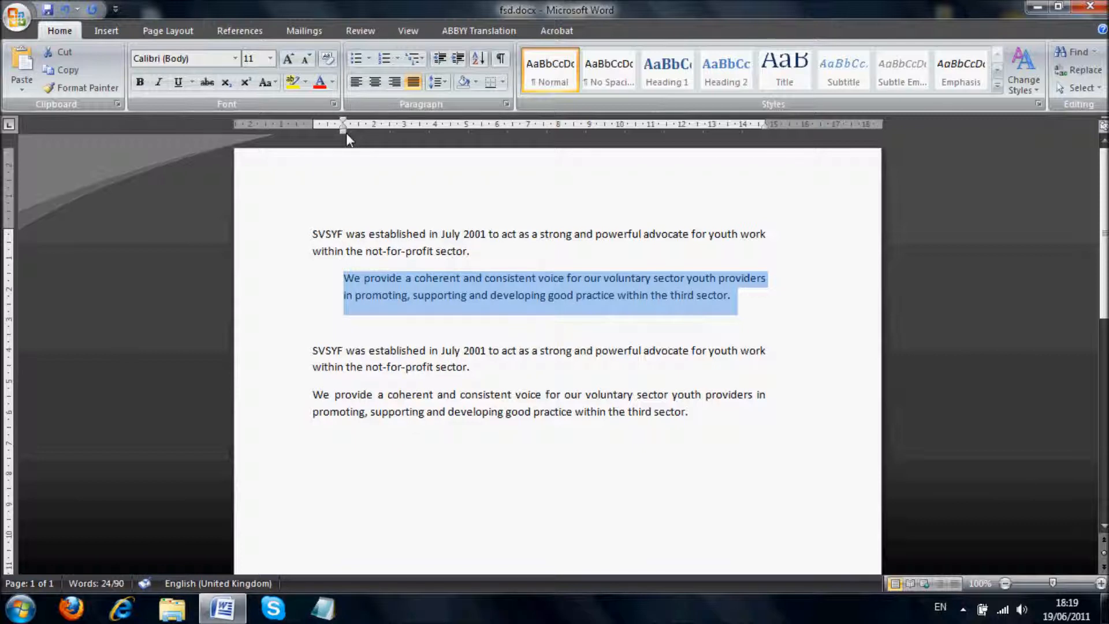
- Set up the page in landscape orientation with a 4.2 cm top margin and a 1.8 cm right margin
double_click(265, 127)
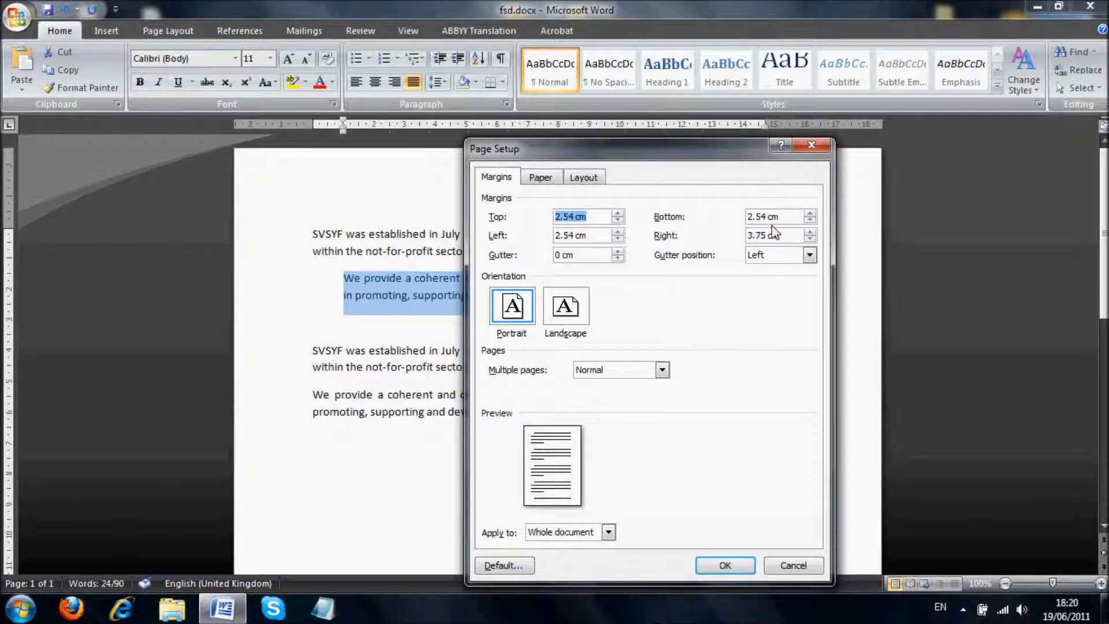
left_click(810, 221)
left_click(810, 221)
left_click(810, 220)
left_click(810, 232)
left_click(564, 317)
left_click(623, 540)
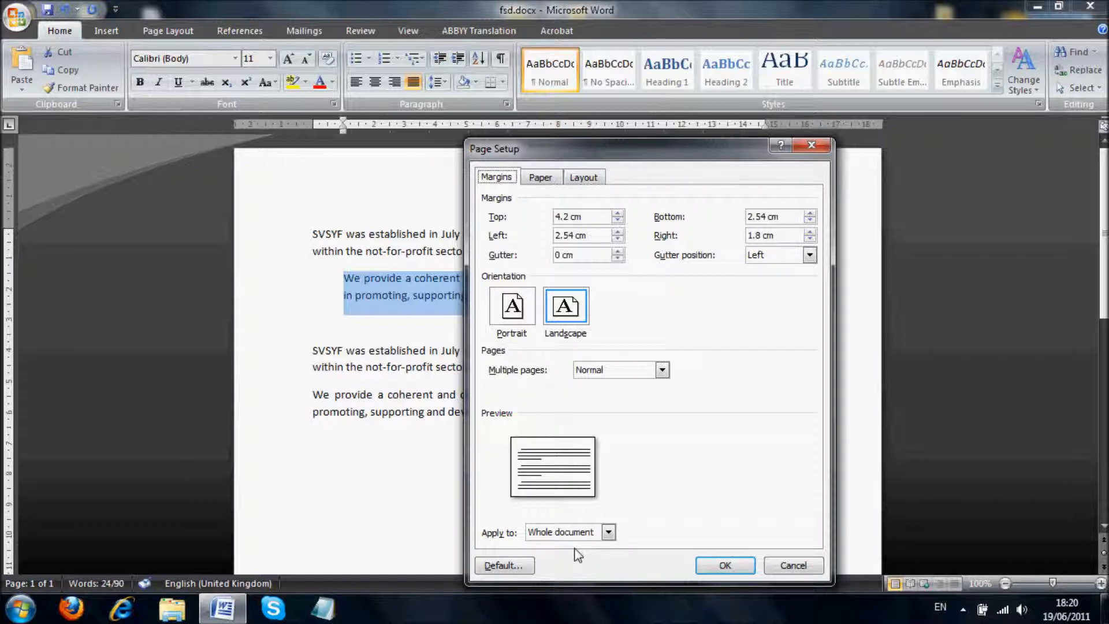
- Apply the page setup to the selected text only and look through the resulting pages
left_click(609, 532)
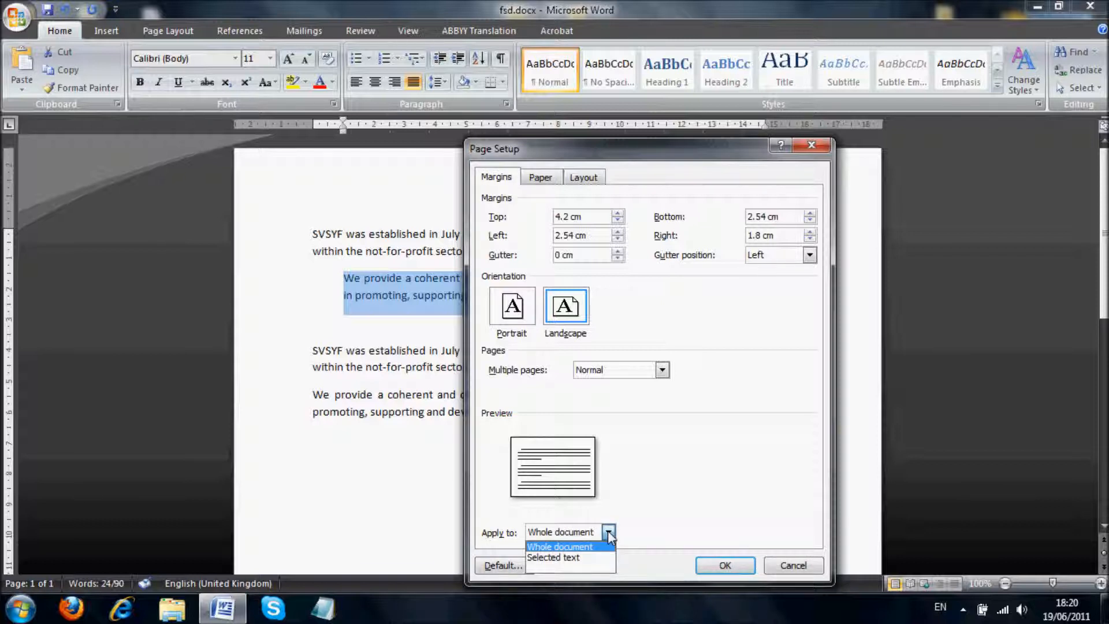
left_click(602, 556)
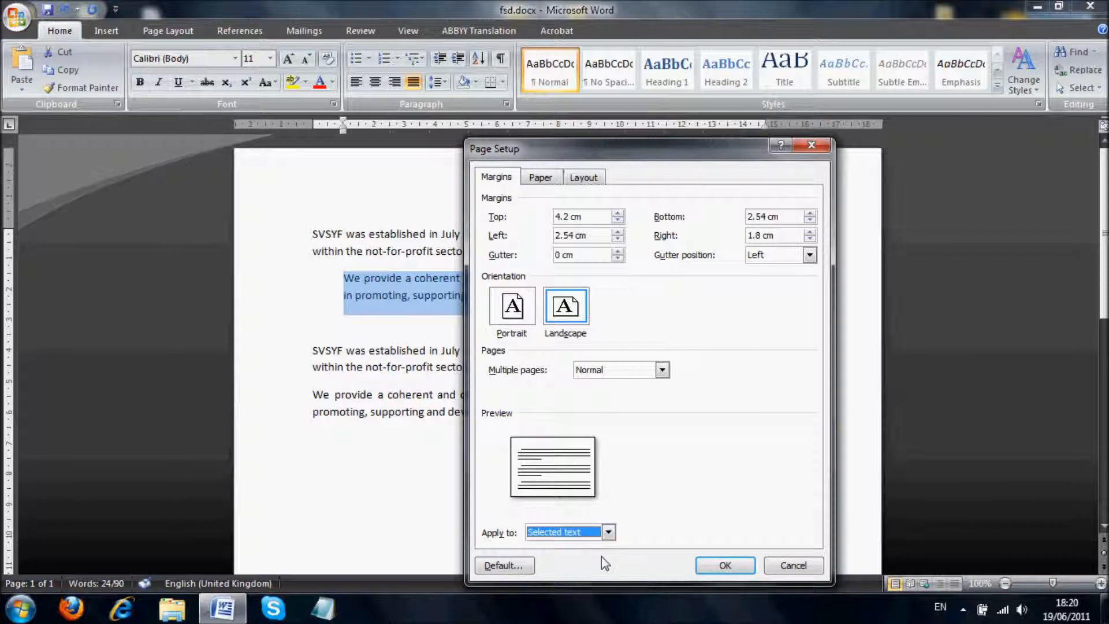
left_click(724, 567)
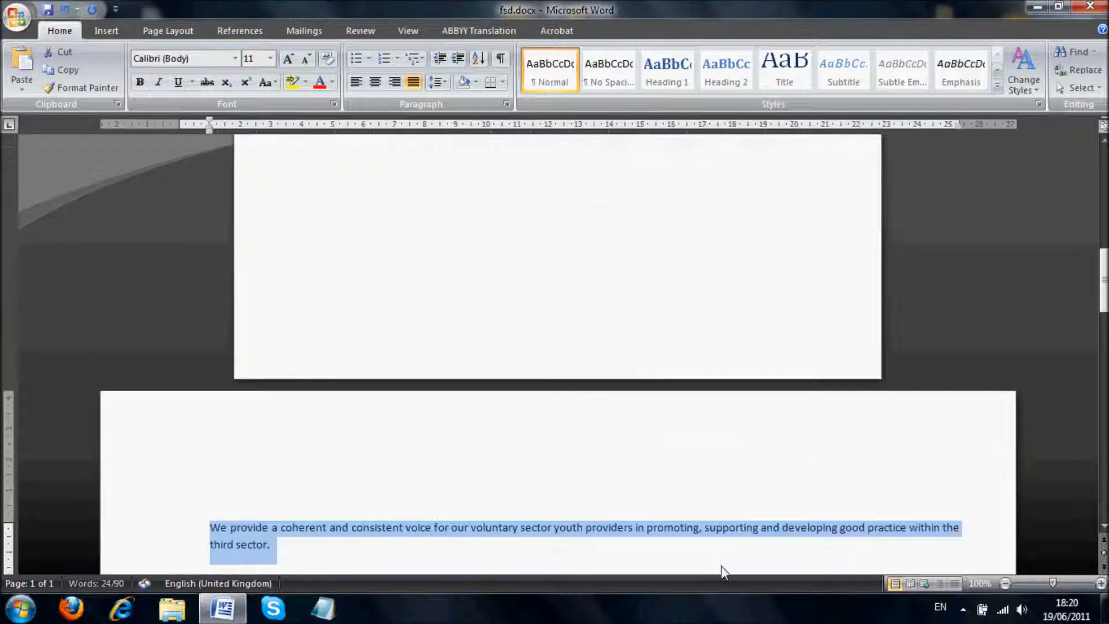
scroll(758, 435, "down", 4)
scroll(758, 435, "up", 14)
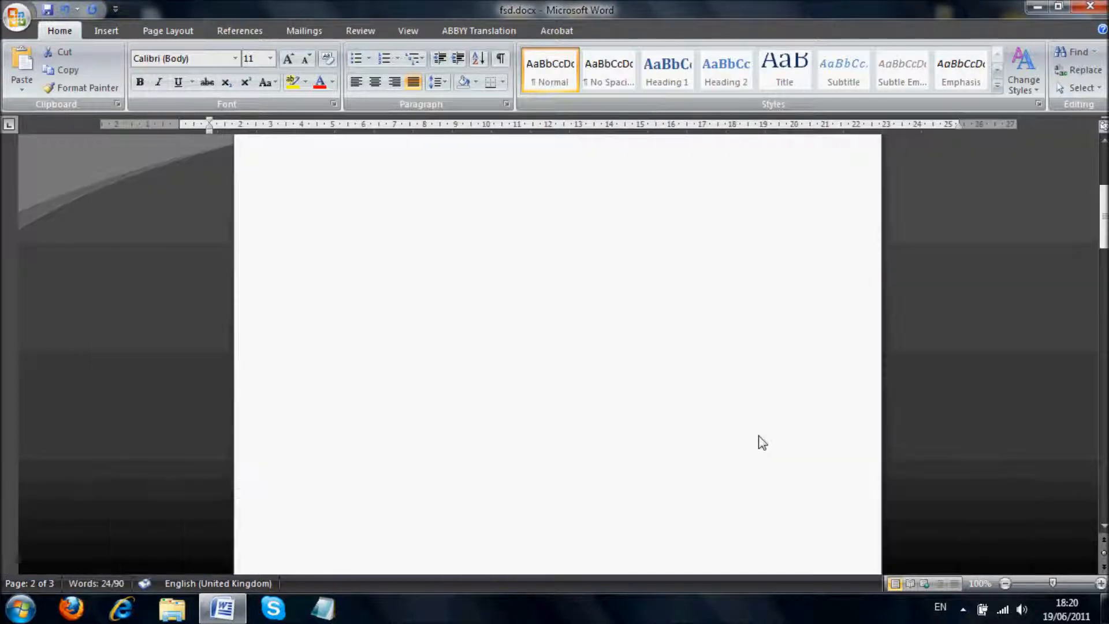
scroll(763, 443, "down", 20)
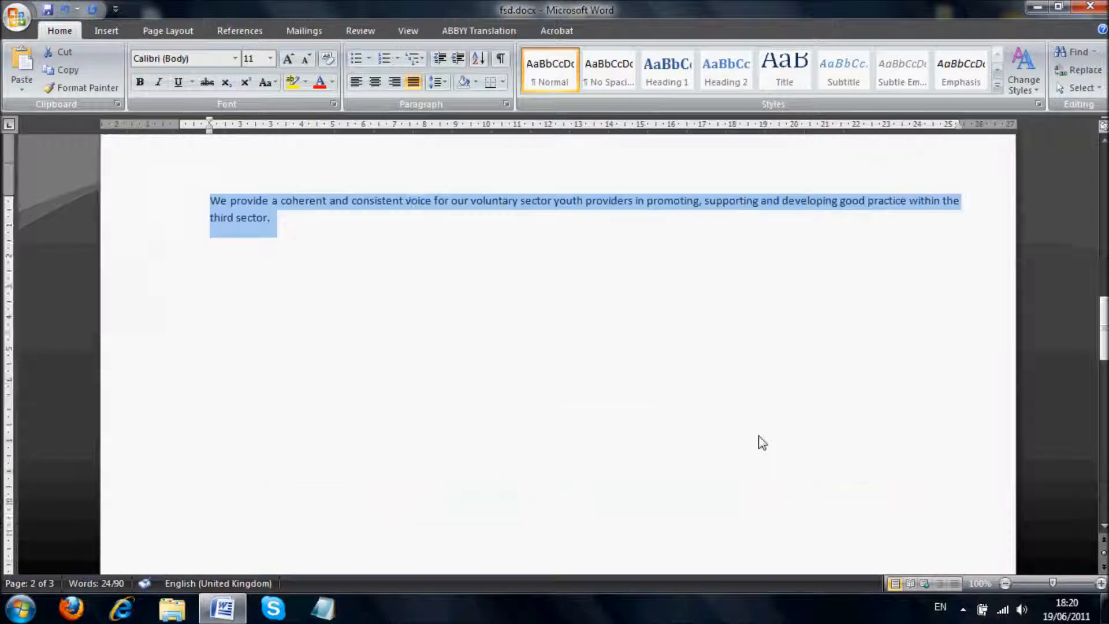
scroll(762, 442, "down", 4)
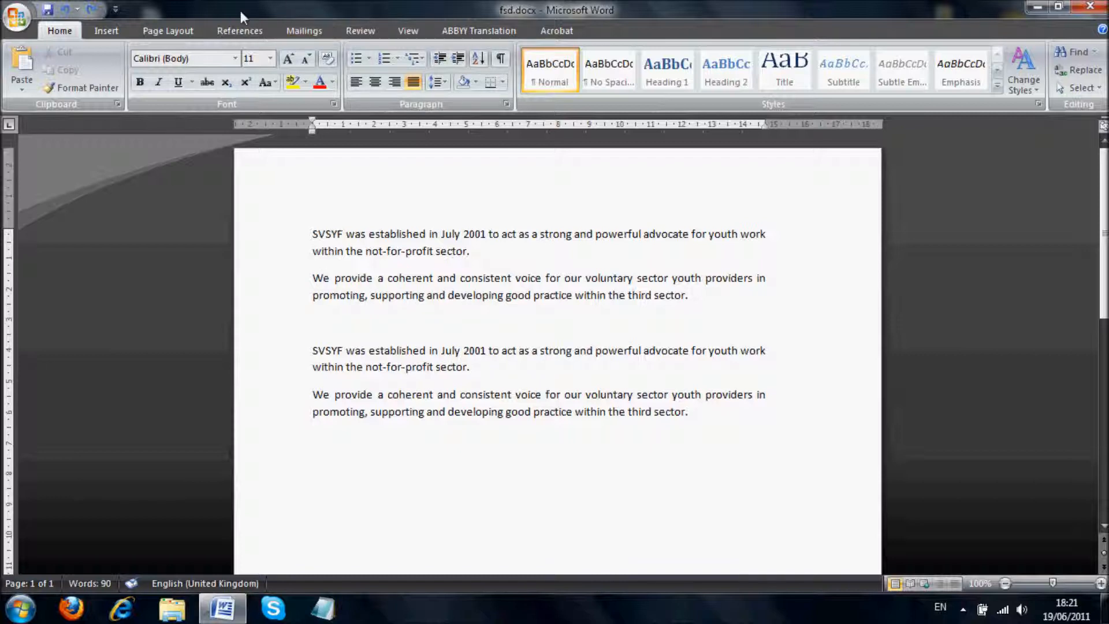
- Insert a page number at the bottom of the page in the Tab 2 design and close the footer
left_click(117, 32)
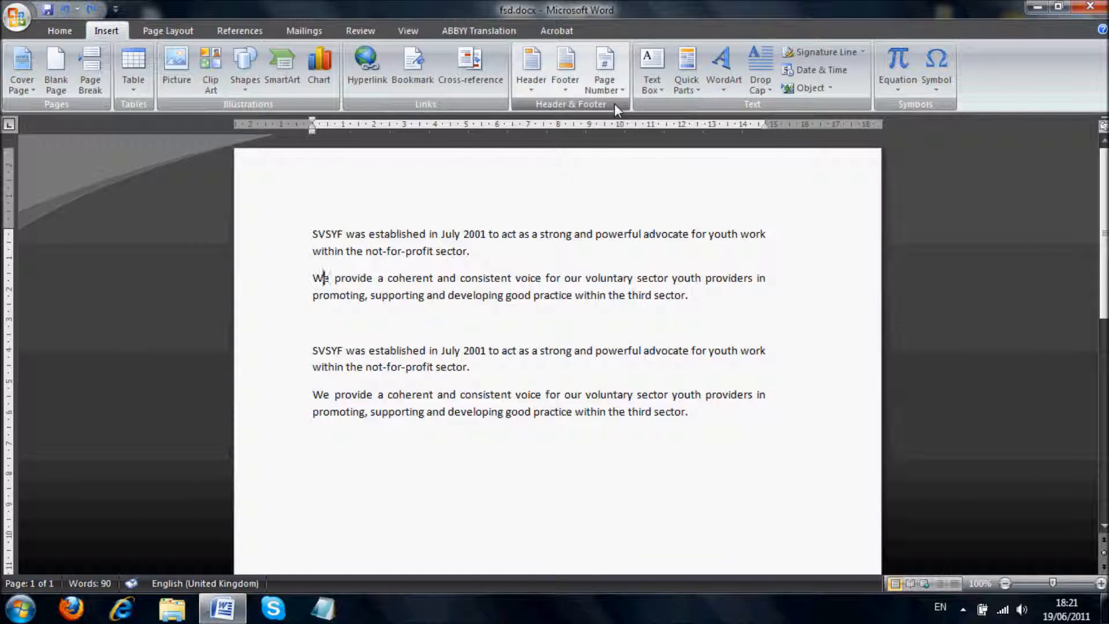
left_click(620, 89)
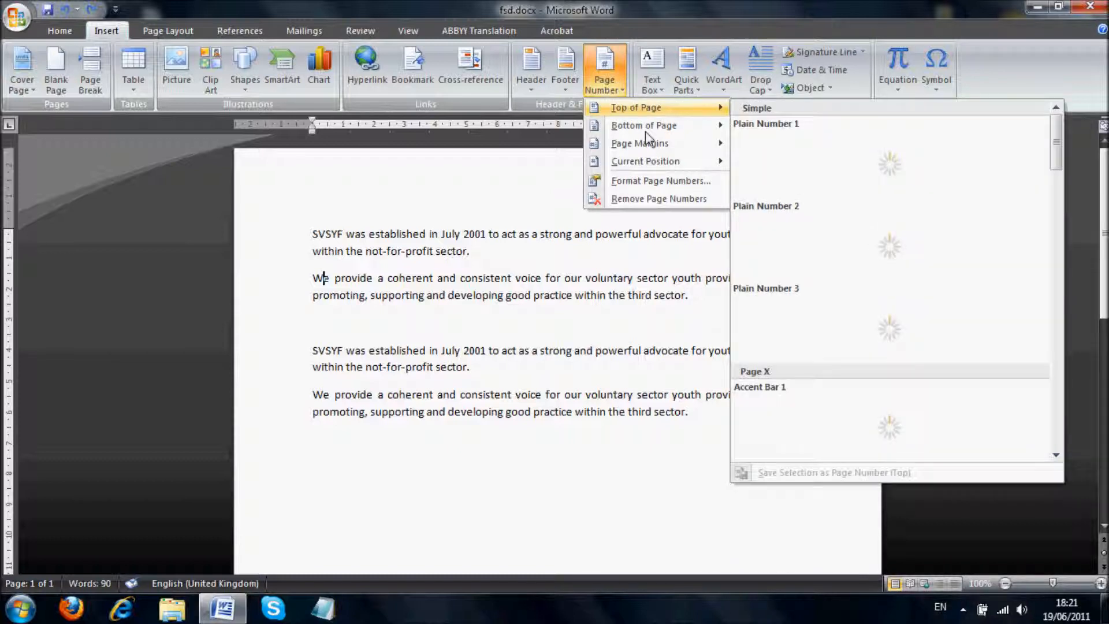
mouse_move(711, 128)
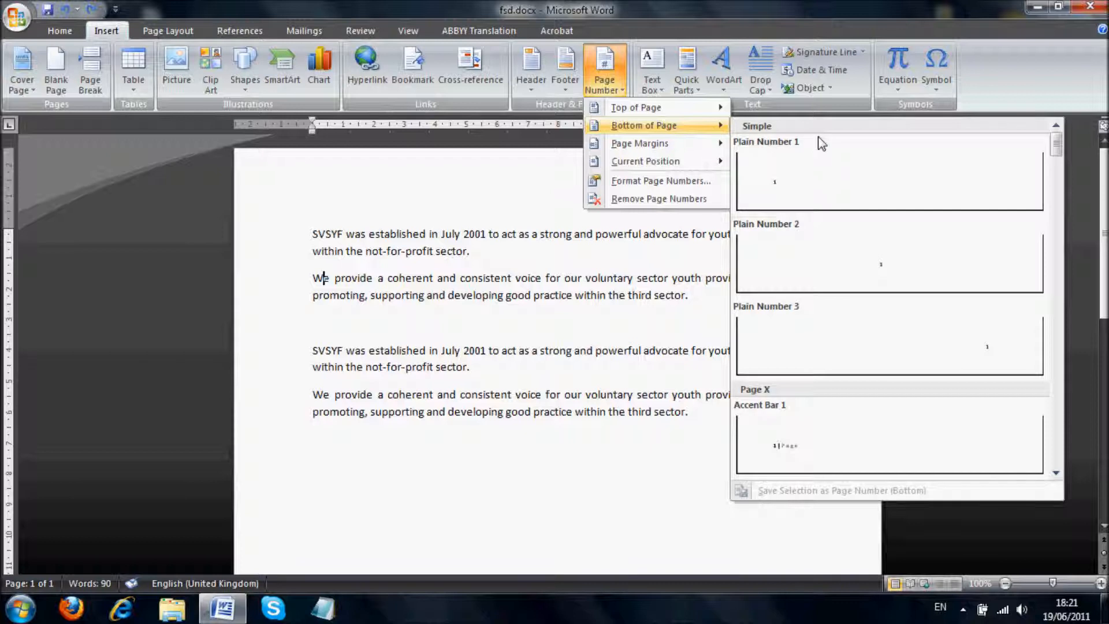
left_click_drag(1056, 151, 1059, 258)
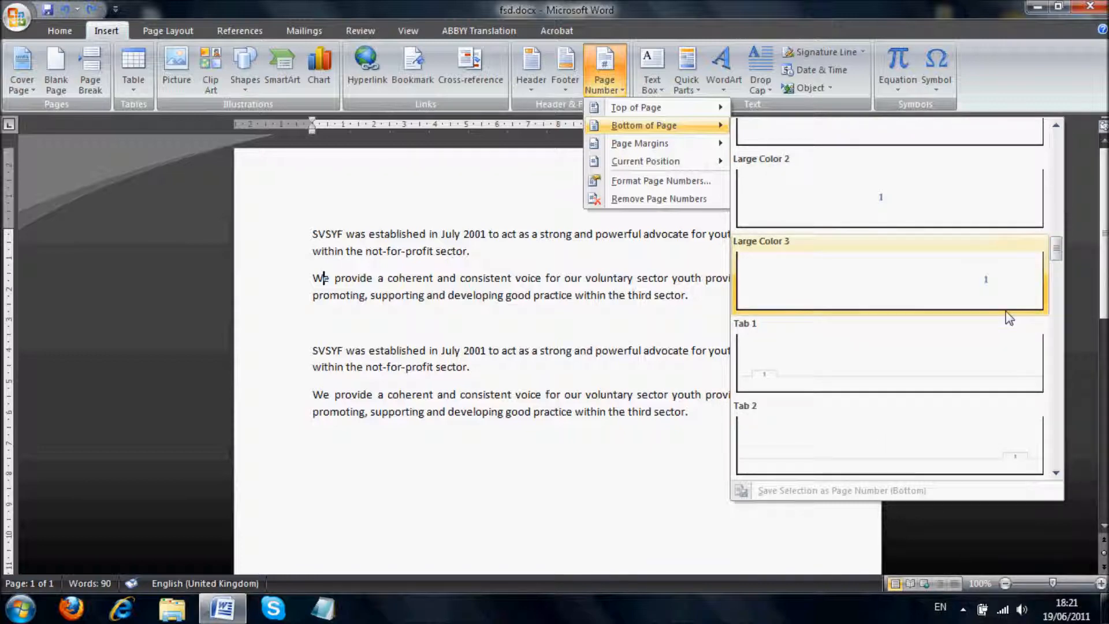
left_click(986, 434)
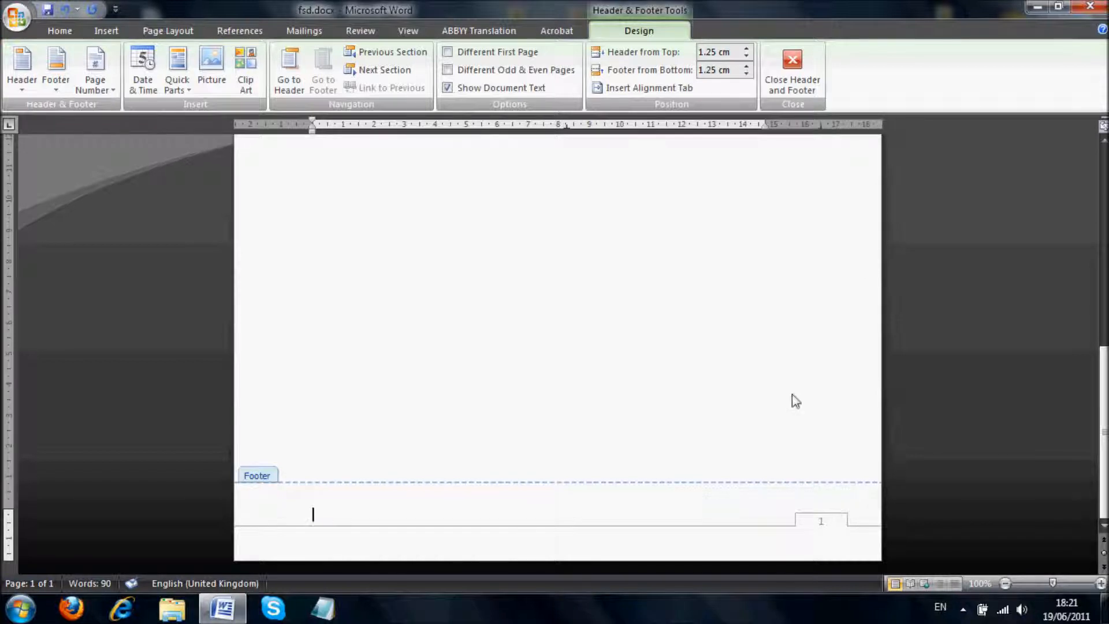
left_click(795, 69)
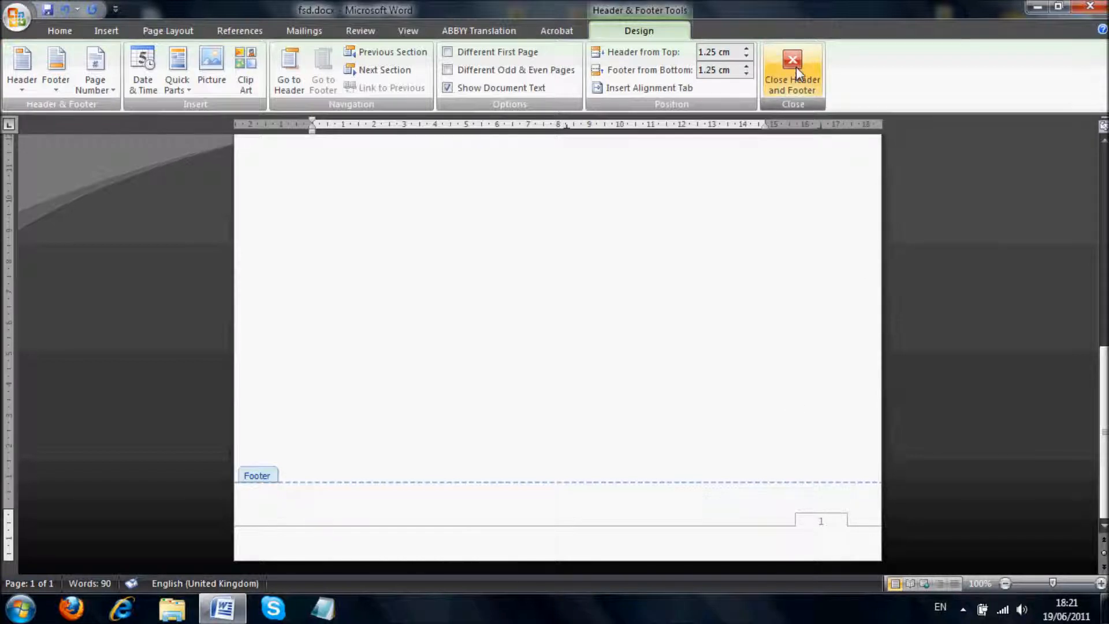
- Reopen the footer for editing, give the first page a different footer, and close the footer
left_click_drag(1104, 298, 1104, 253)
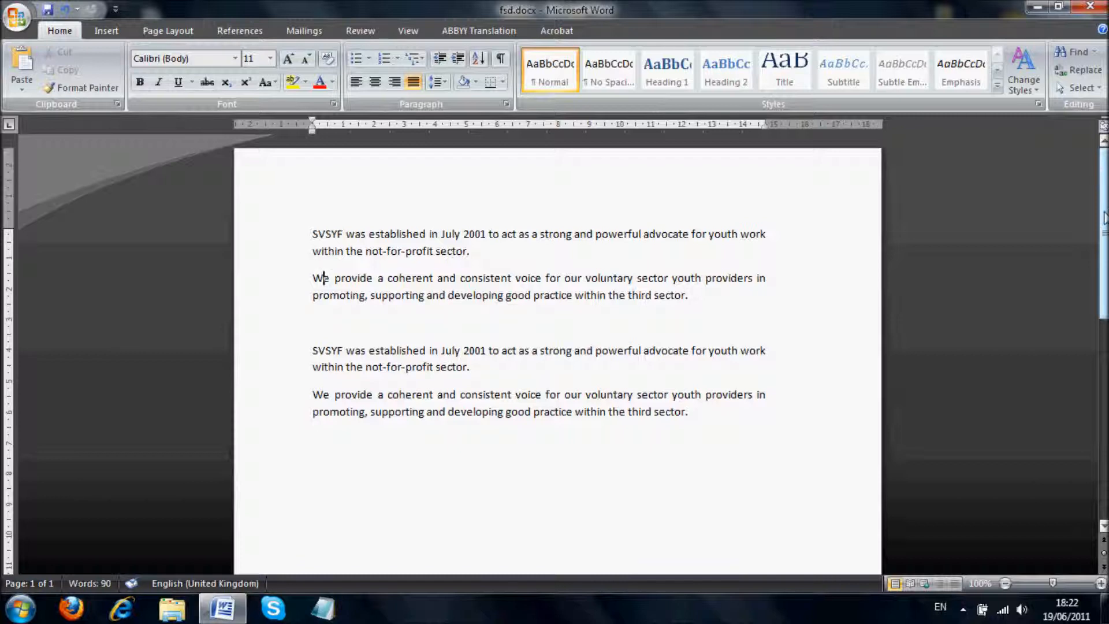
left_click_drag(1104, 216, 1101, 427)
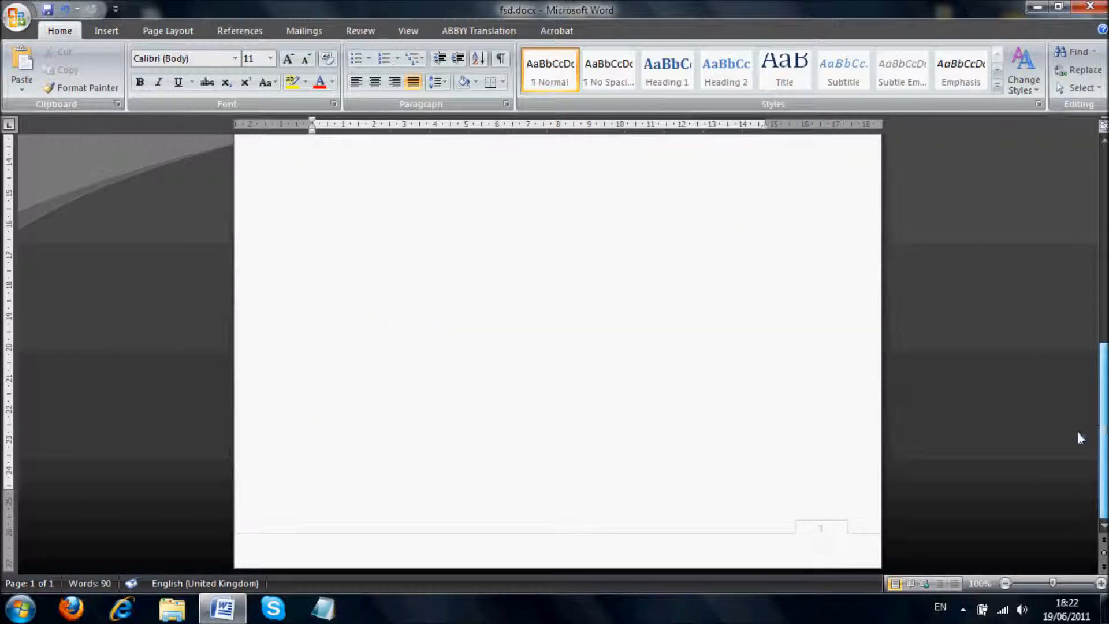
scroll(1078, 438, "up", 8)
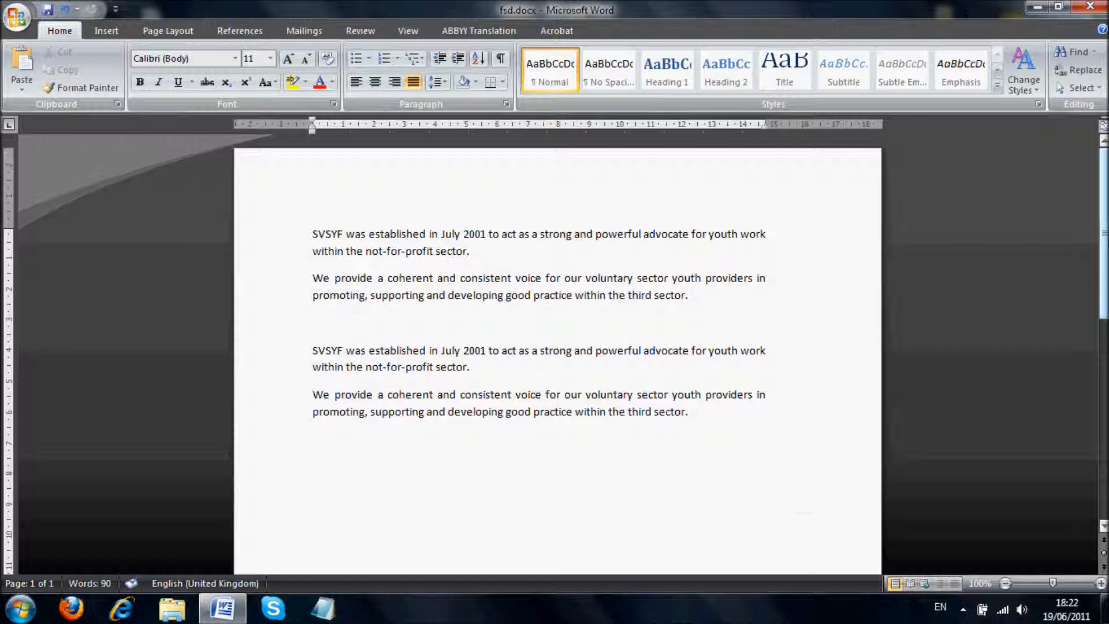
left_click_drag(1104, 232, 1104, 431)
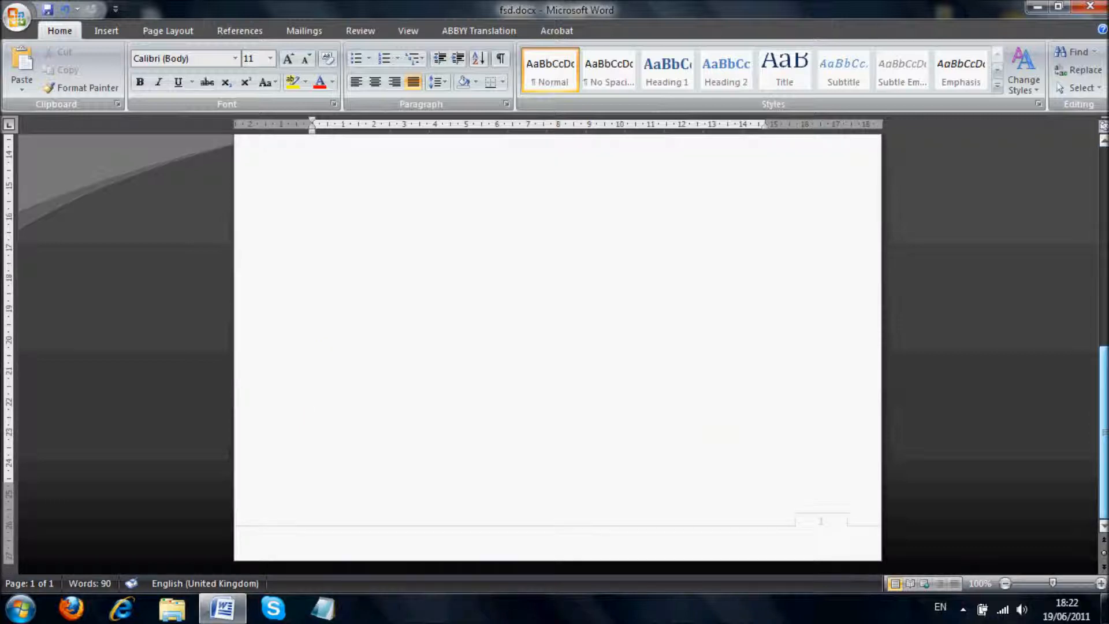
double_click(828, 540)
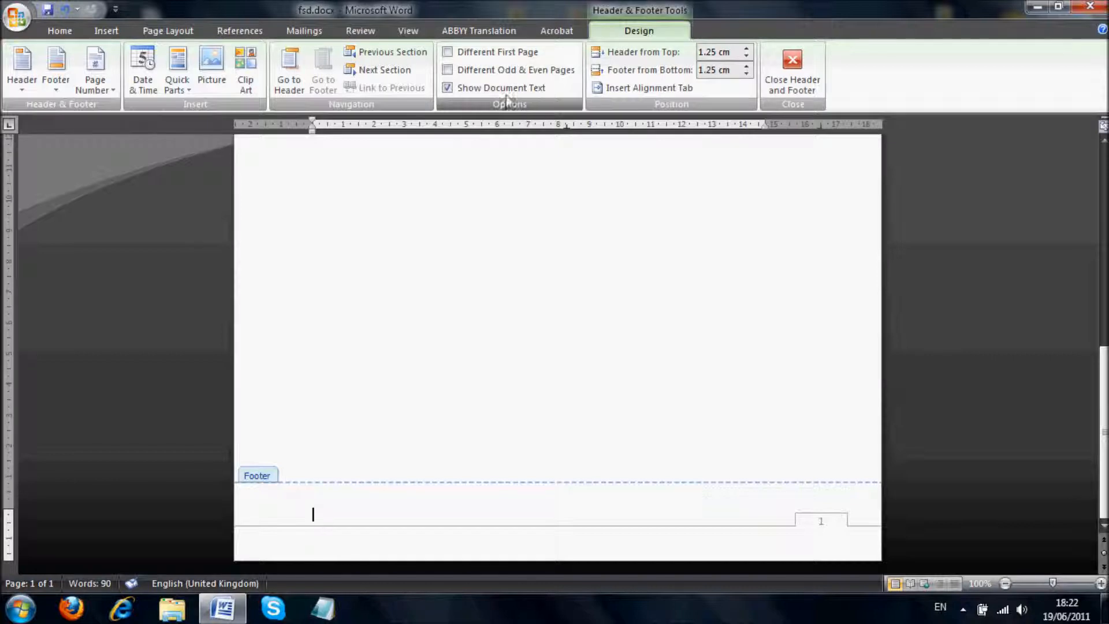
left_click(448, 58)
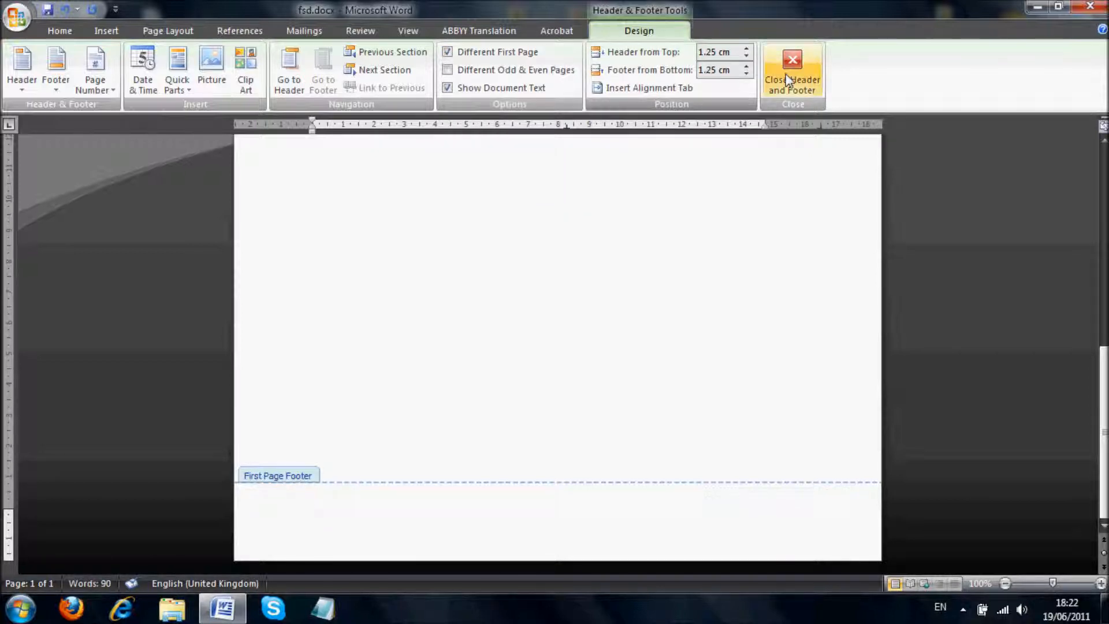
left_click(795, 85)
scroll(771, 473, "down", 5)
scroll(771, 472, "down", 3)
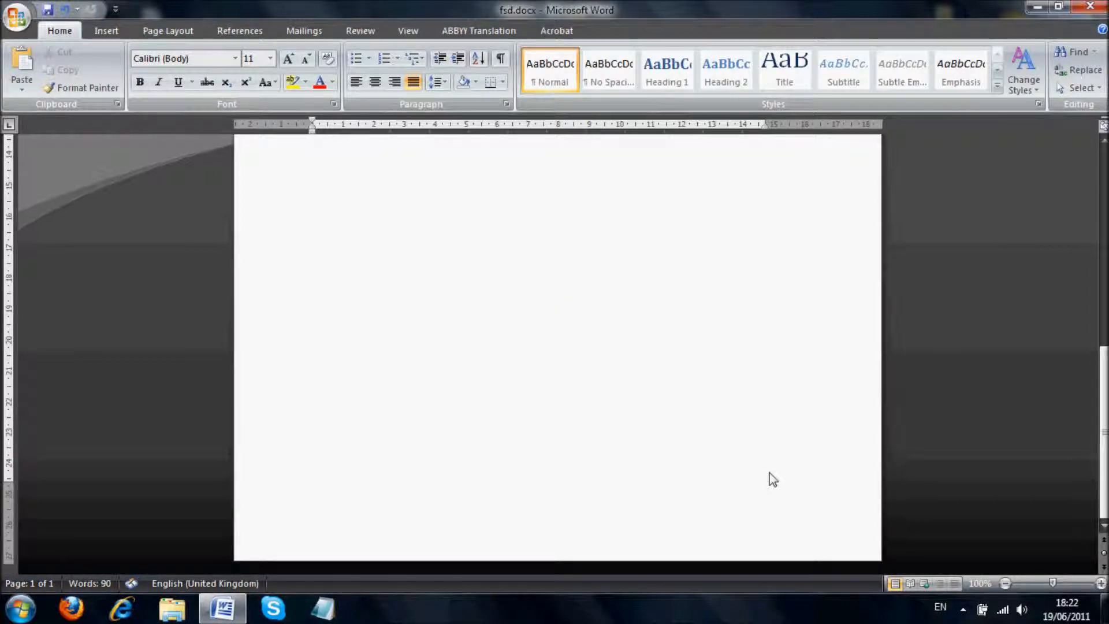
- Insert a page break to create a second page and check the page number in its footer
scroll(770, 478, "up", 8)
key("ctrl+Return")
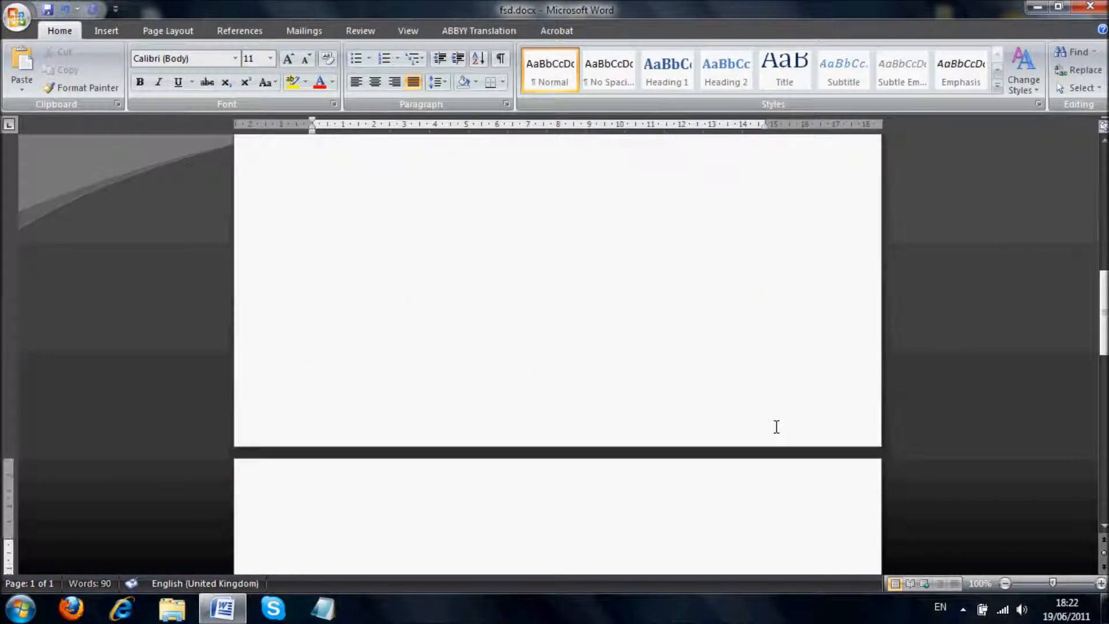
scroll(797, 547, "down", 10)
scroll(797, 546, "down", 7)
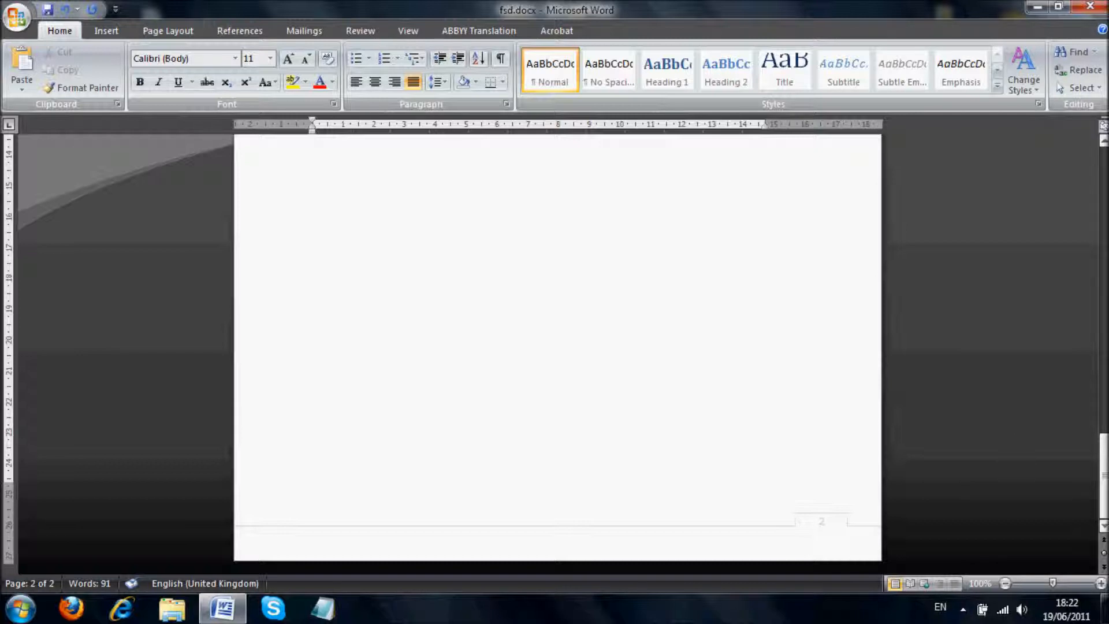
- Remove the page numbers from the document
left_click(105, 32)
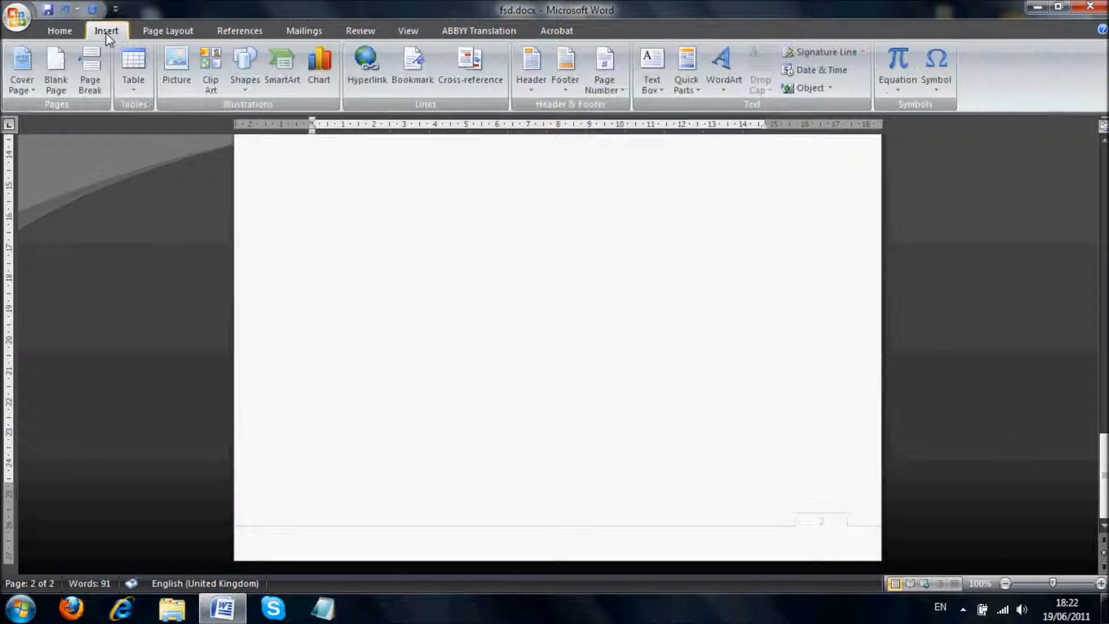
left_click(605, 92)
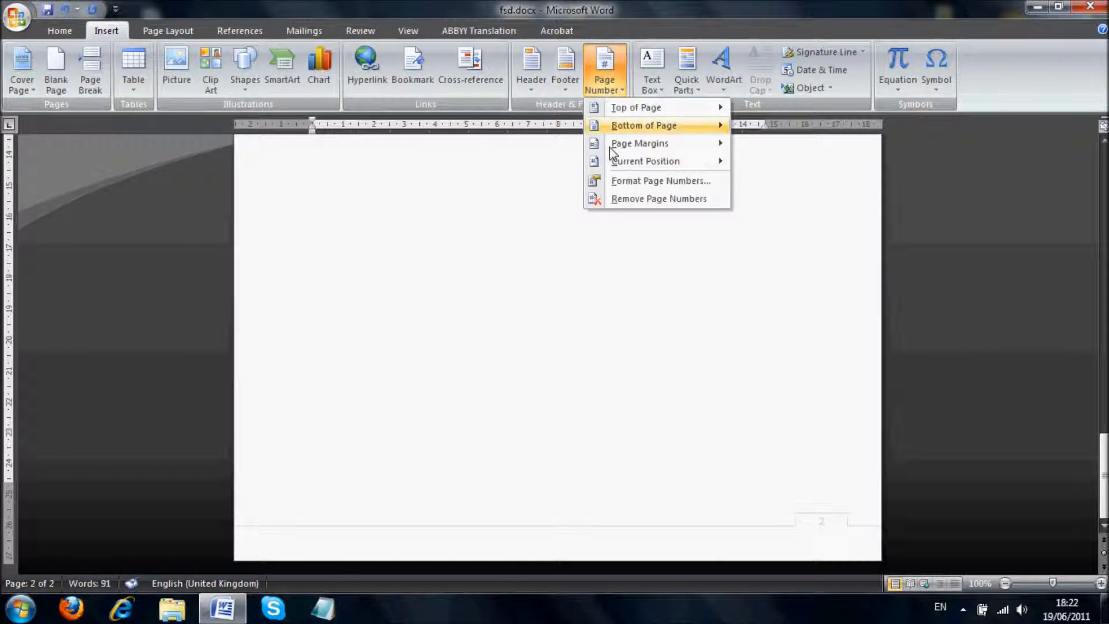
left_click(623, 200)
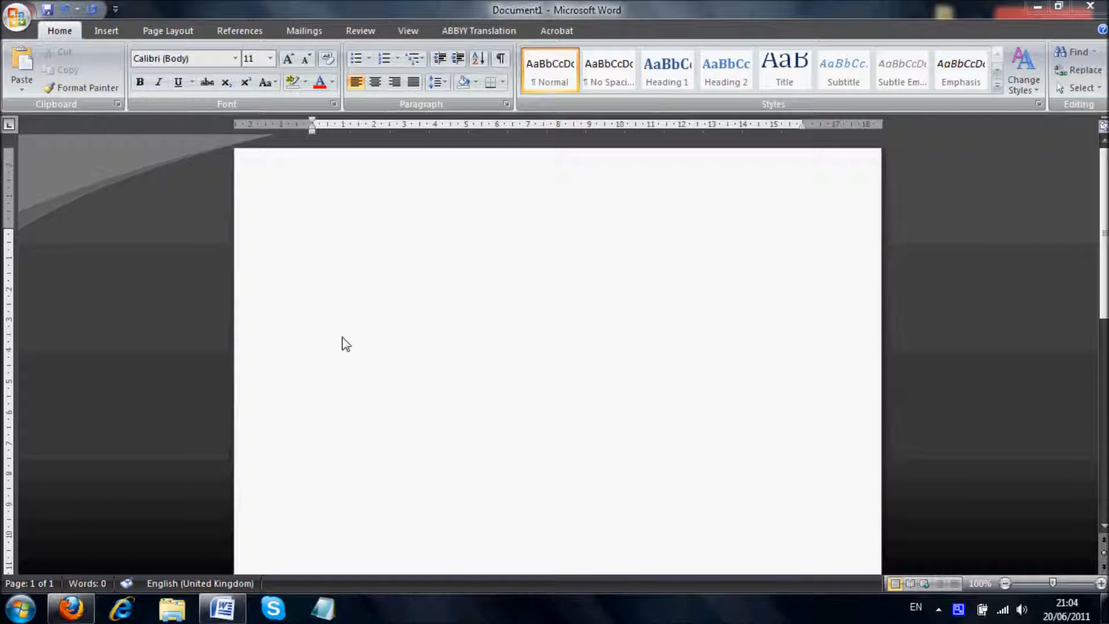
- Switch to Firefox and back to Word, and paste the web page heading "About Sunderland Voluntary Sector Youth Forum (SVSYF)" into the blank document
key("alt+Tab")
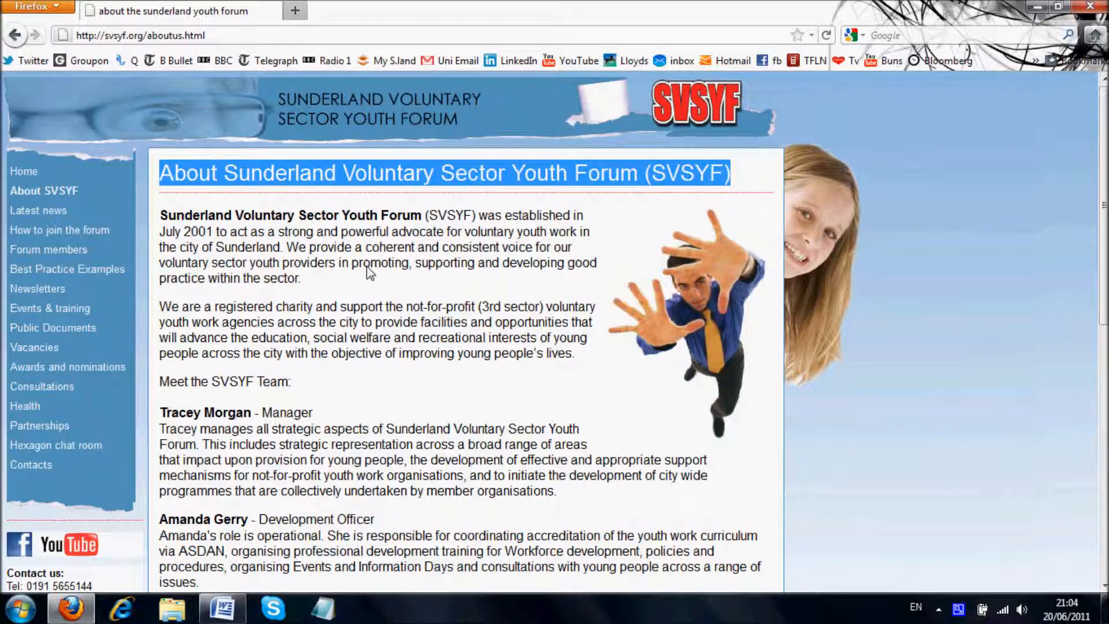
key("alt+Tab")
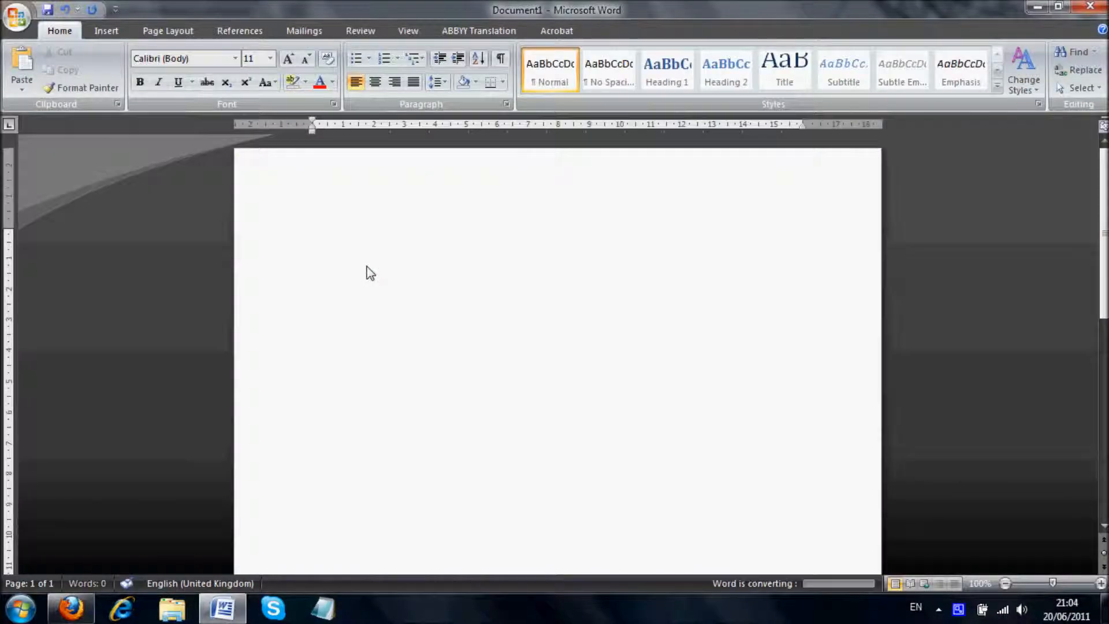
type("About Sunderland Voluntary Sector Youth Forum (SVSYF)")
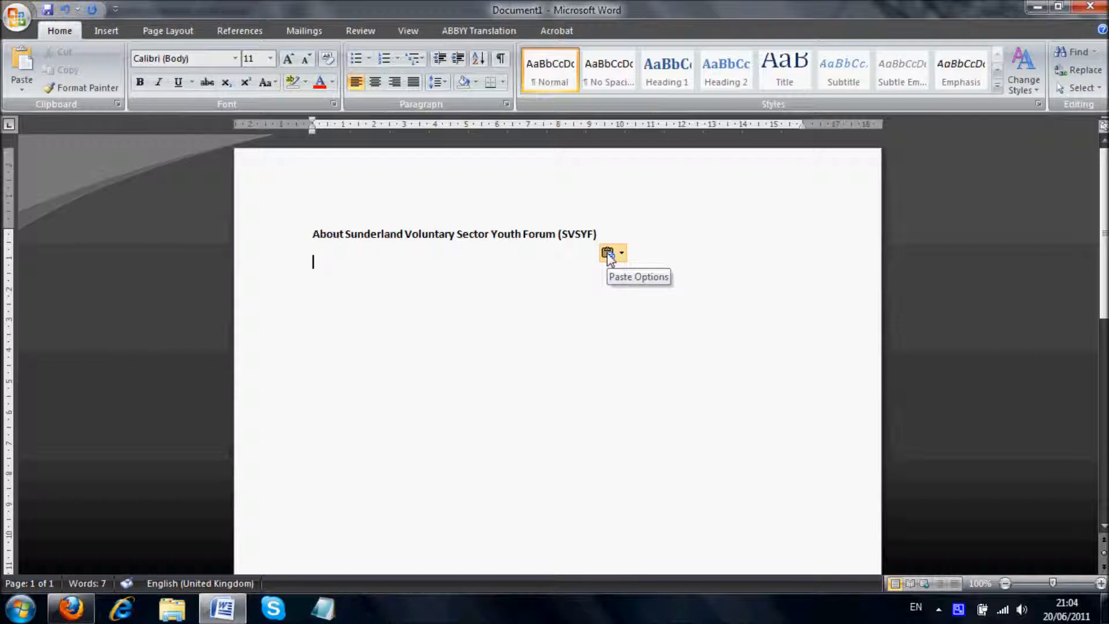
- Apply Keep Source Formatting to the pasted heading and switch it back to Match Destination Formatting
left_click(621, 254)
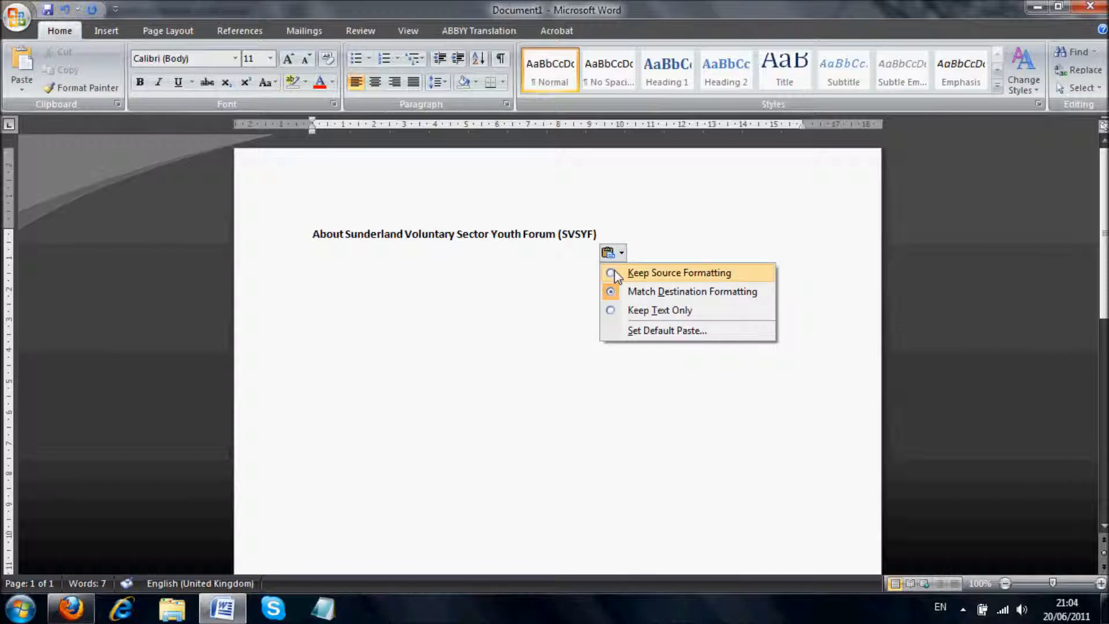
left_click(616, 276)
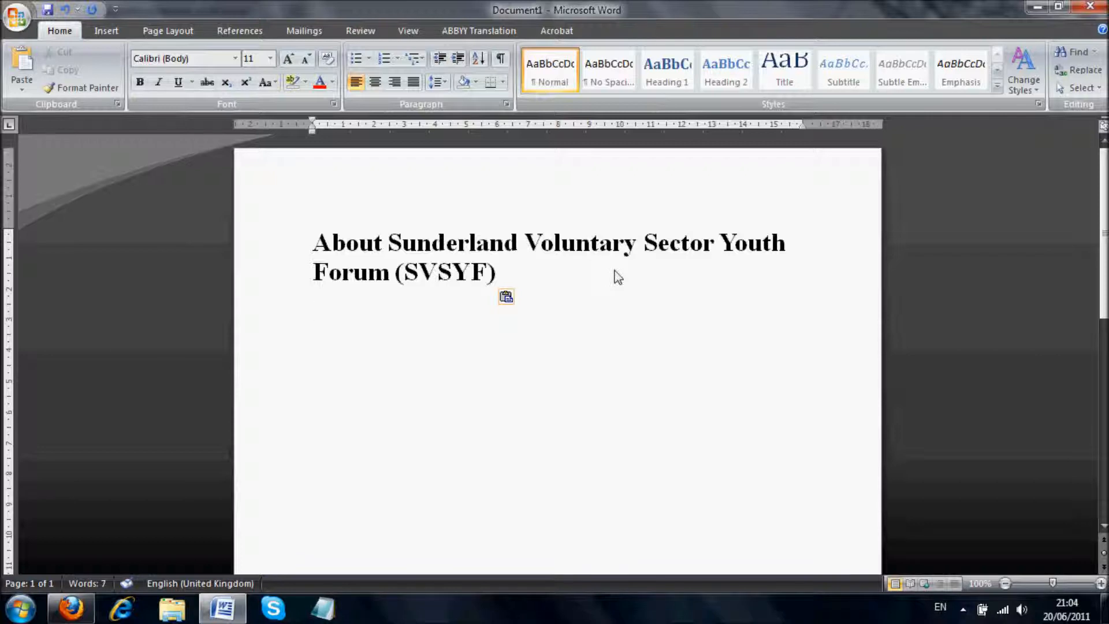
left_click(508, 300)
left_click(516, 339)
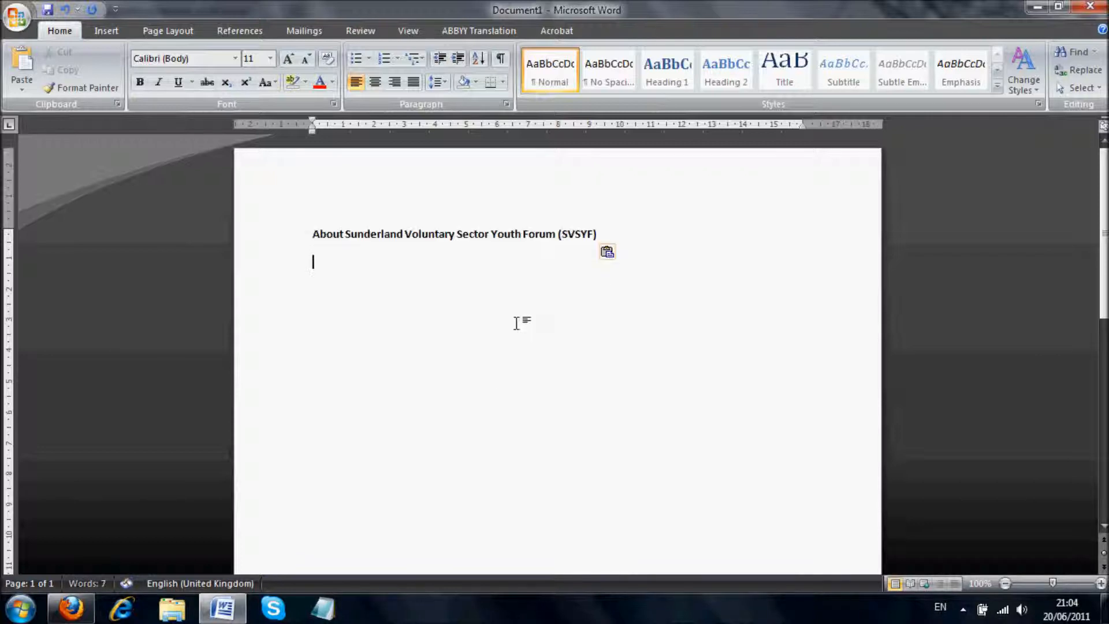
- Set the pasted heading to Keep Text Only and undo the paste
left_click(619, 259)
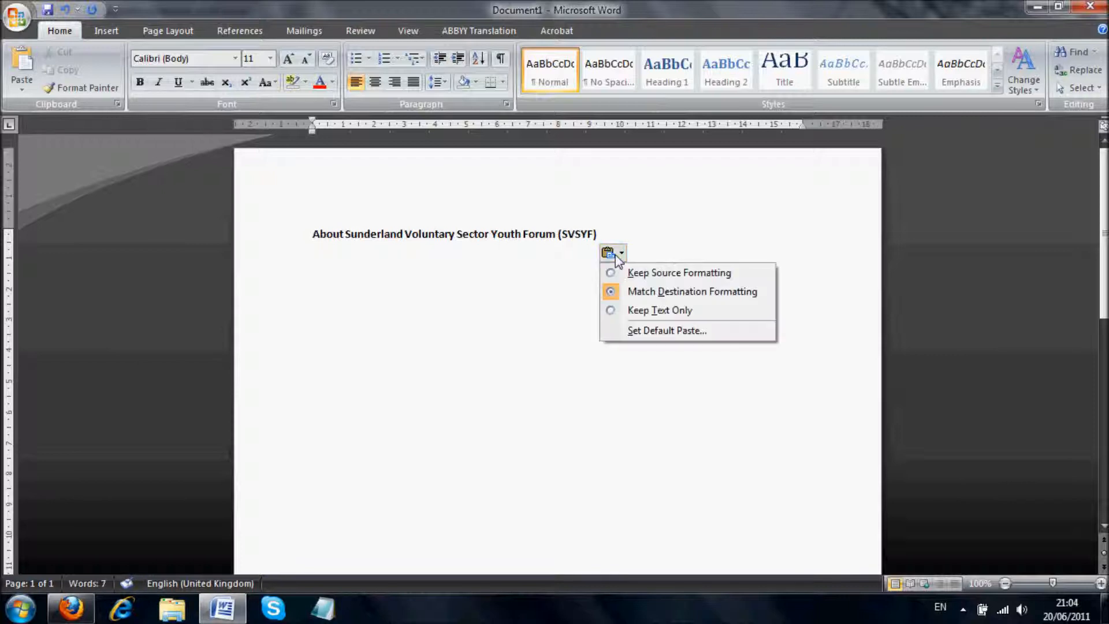
left_click(618, 310)
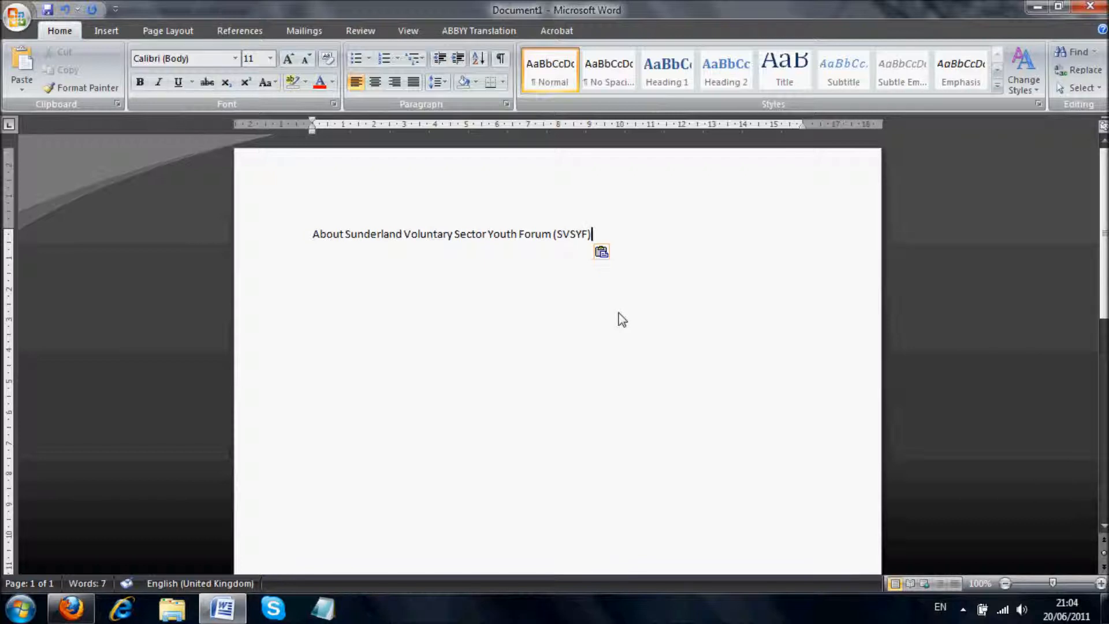
key("ctrl+z")
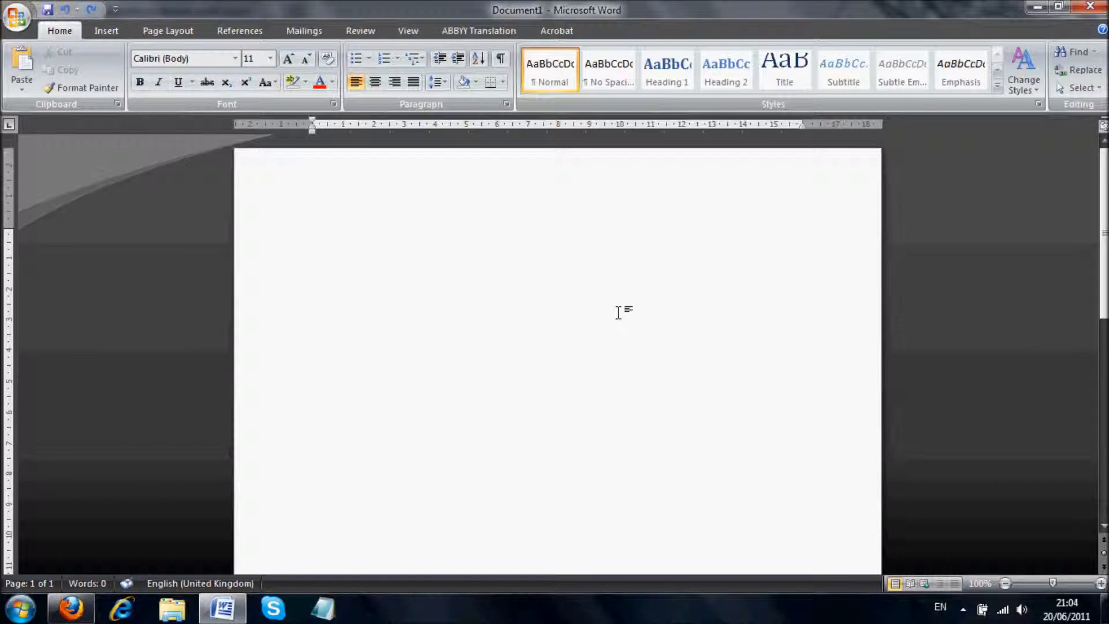
- Paste the heading "About Sunderland Voluntary Sector Youth Forum (SVSYF)" again and apply Keep Source Formatting to it
type("About Sunderland Voluntary Sector Youth Forum (SVSYF)")
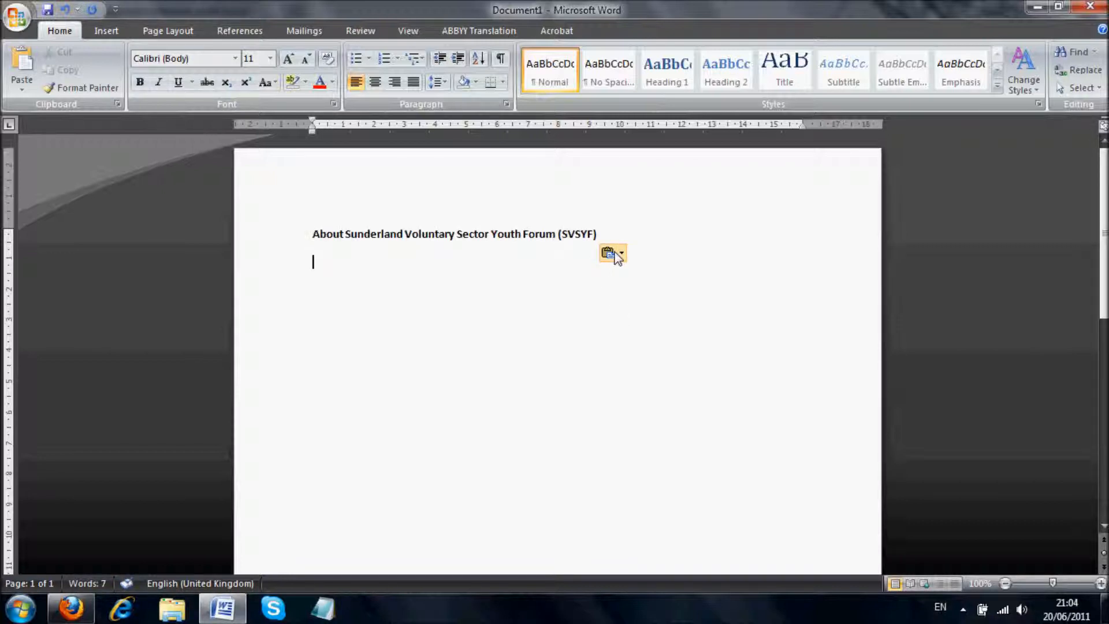
left_click(615, 255)
left_click(614, 272)
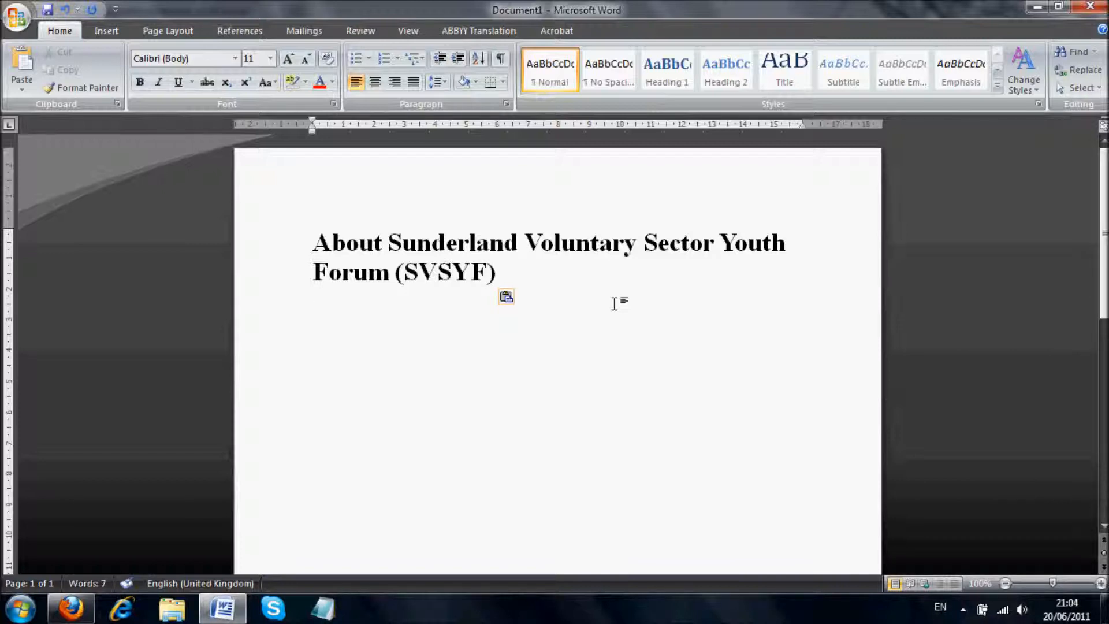
- Select the whole document and clear all formatting from the pasted heading
key("ctrl+a")
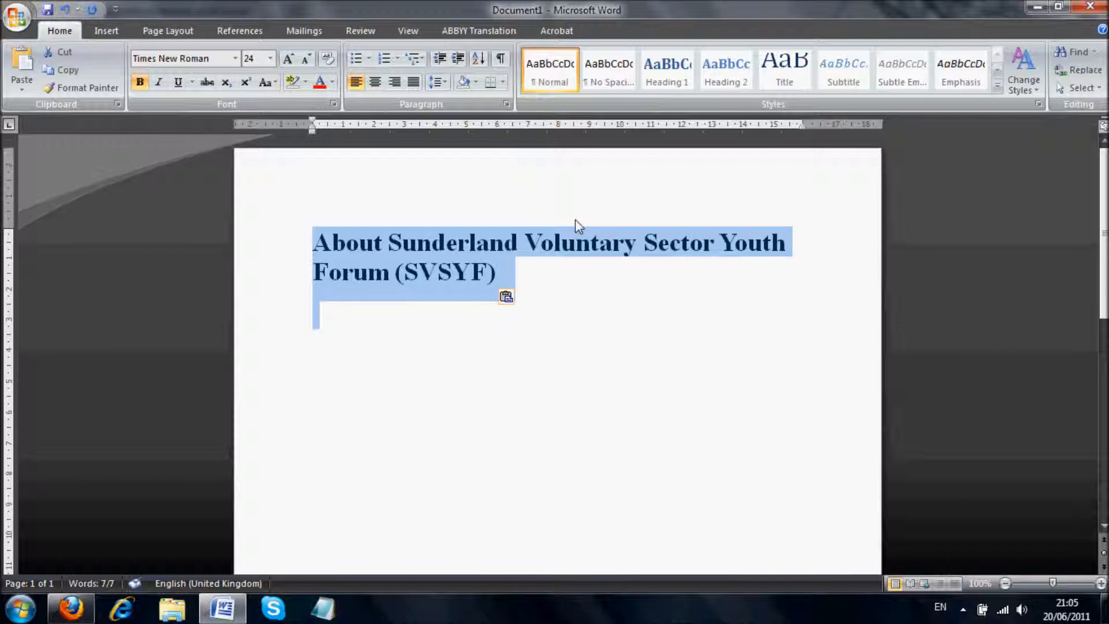
left_click(999, 89)
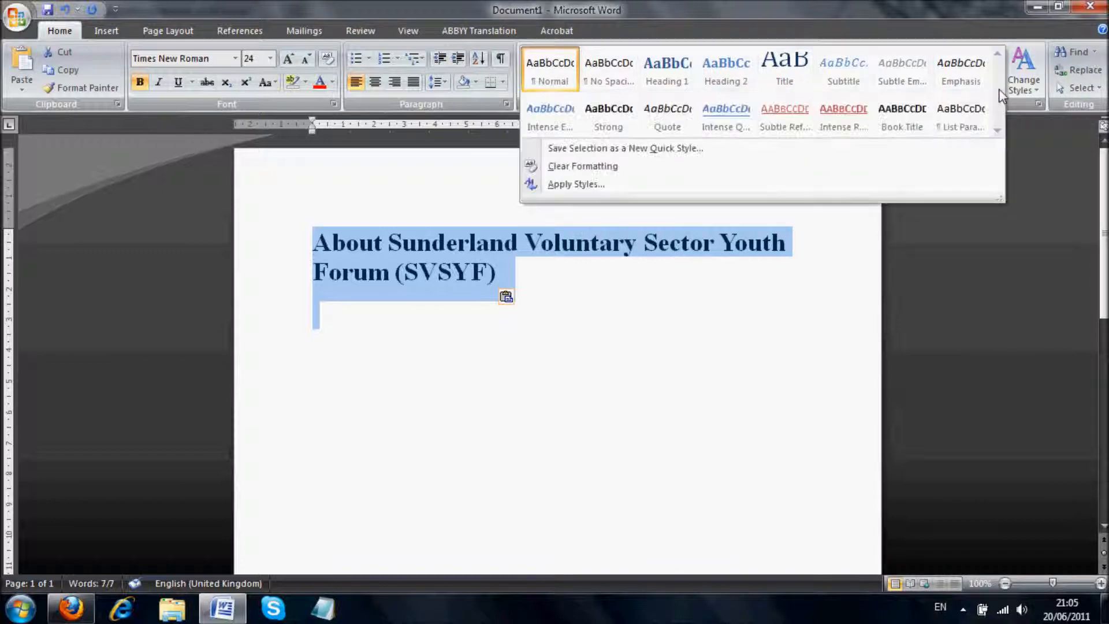
left_click(598, 167)
left_click(606, 241)
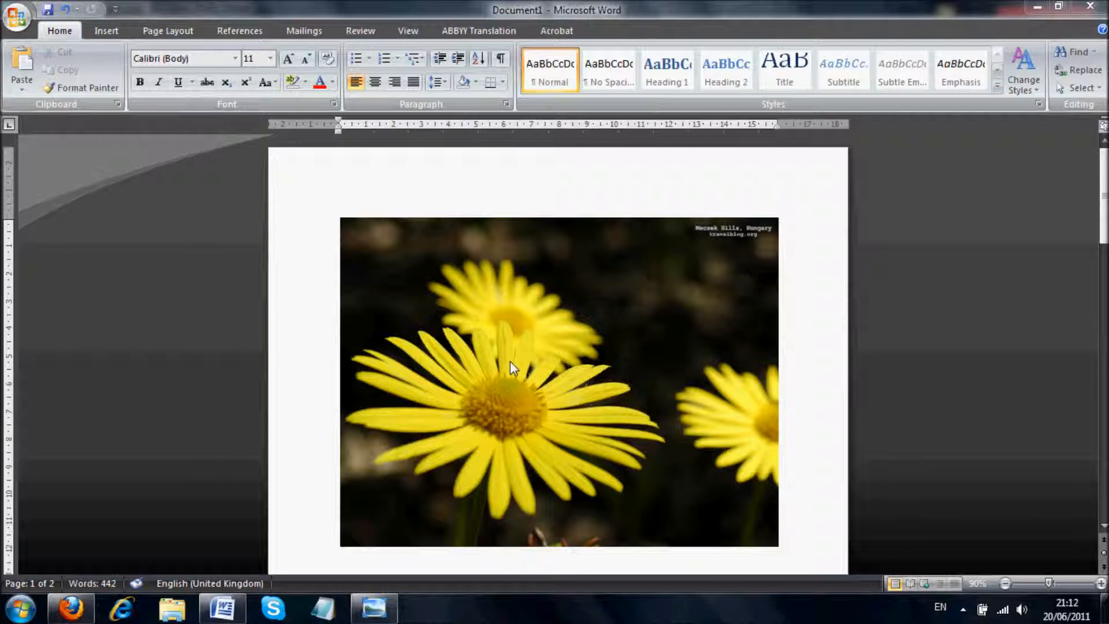
- Shrink the flower picture proportionally to about 6 cm wide
left_click(751, 537)
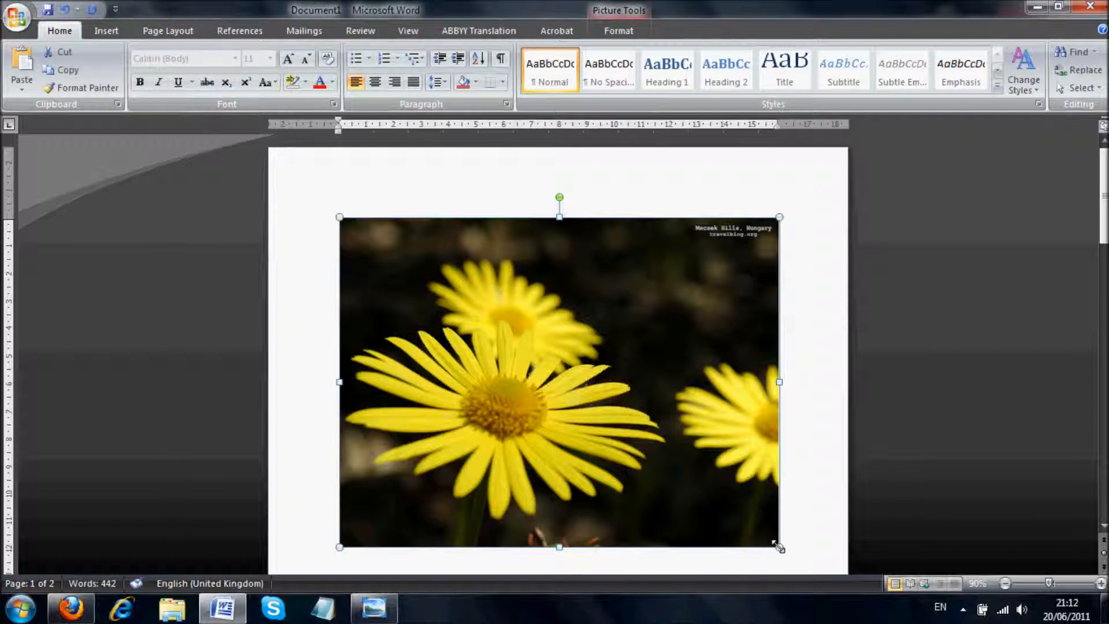
left_click_drag(779, 547, 506, 333)
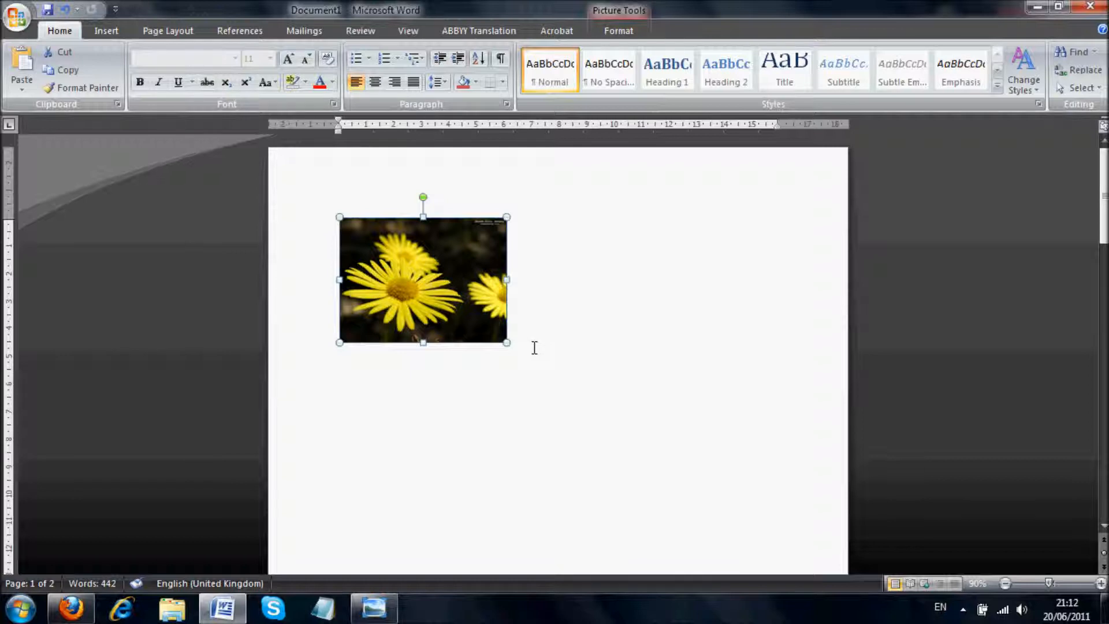
- Try to move the in-line flower picture further down the page
key("F2")
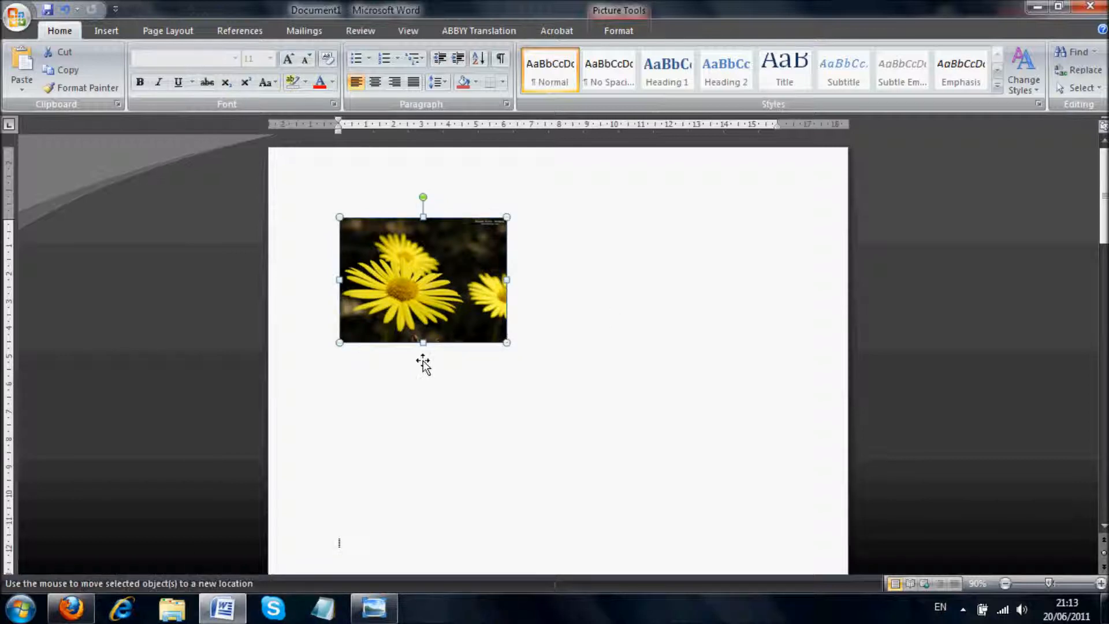
left_click(431, 416)
left_click(416, 228)
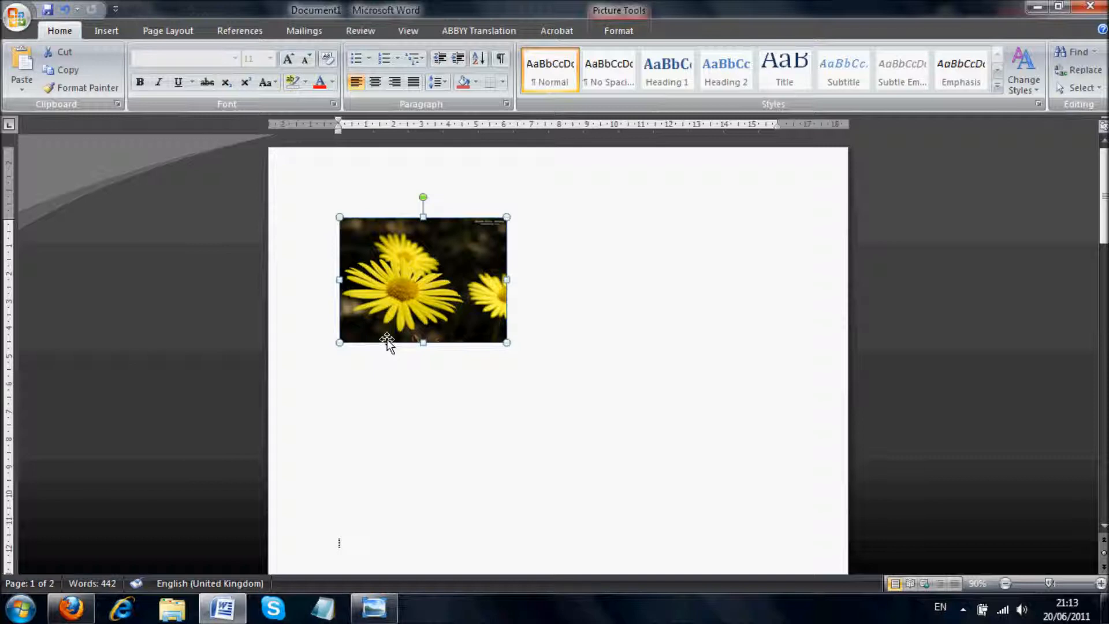
- Set the flower picture's text wrapping to Square and move the picture down into the middle of the first sample text lines
right_click(414, 275)
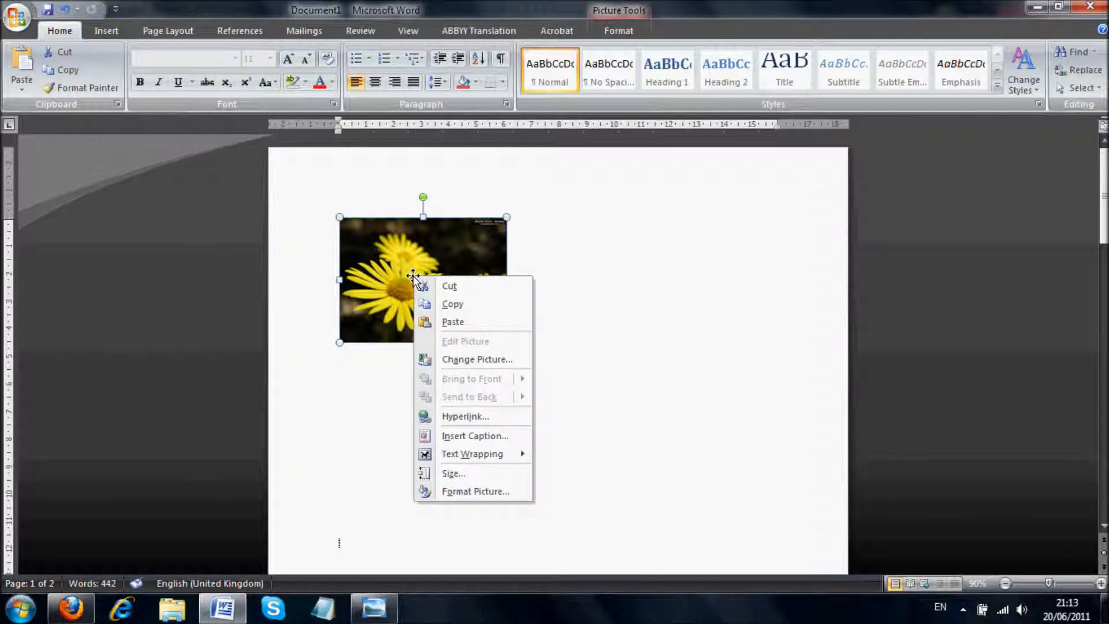
mouse_move(500, 453)
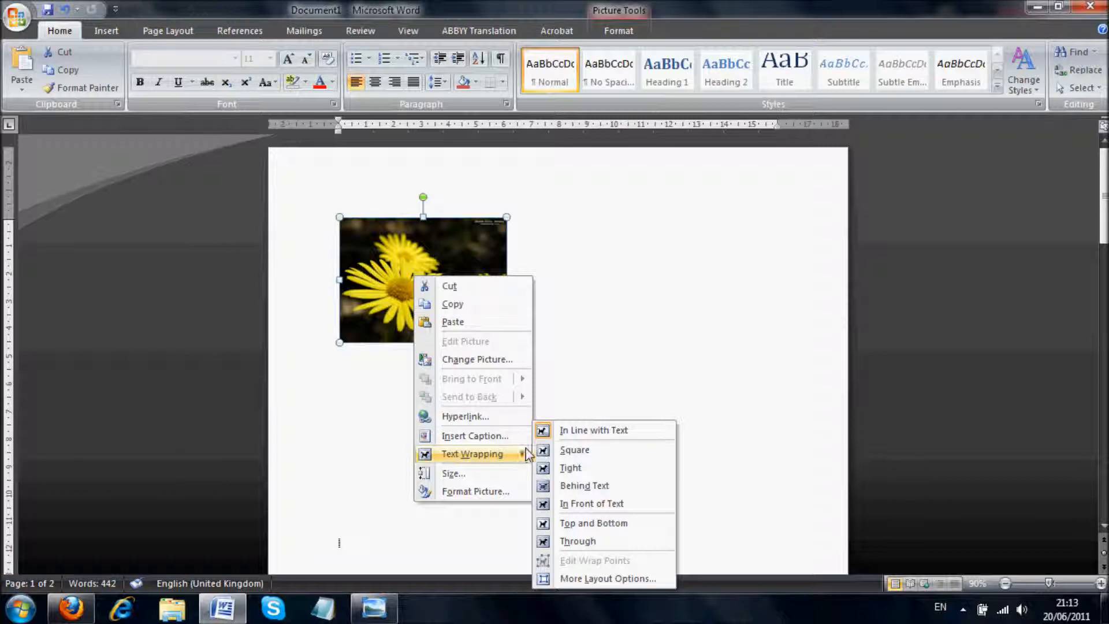
left_click(575, 450)
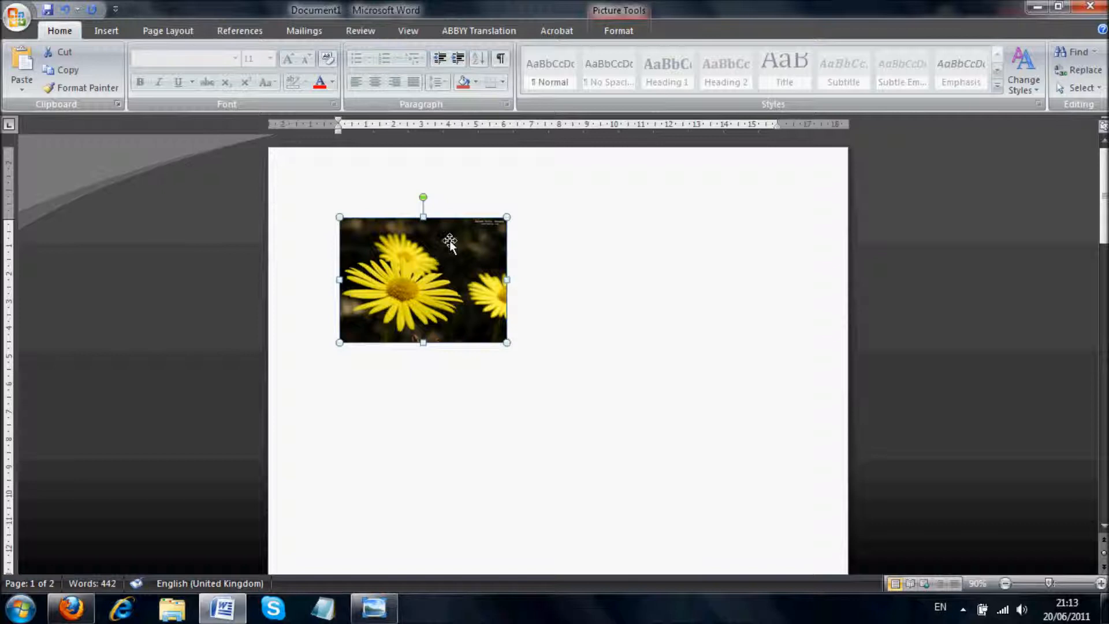
left_click_drag(447, 253, 526, 439)
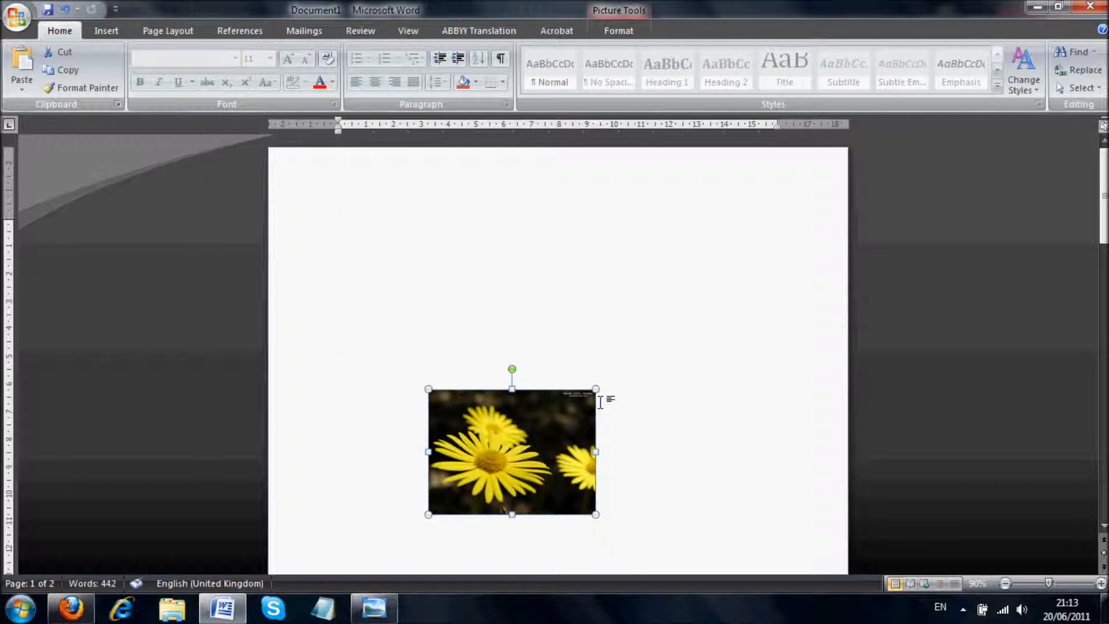
scroll(601, 403, "down", 2)
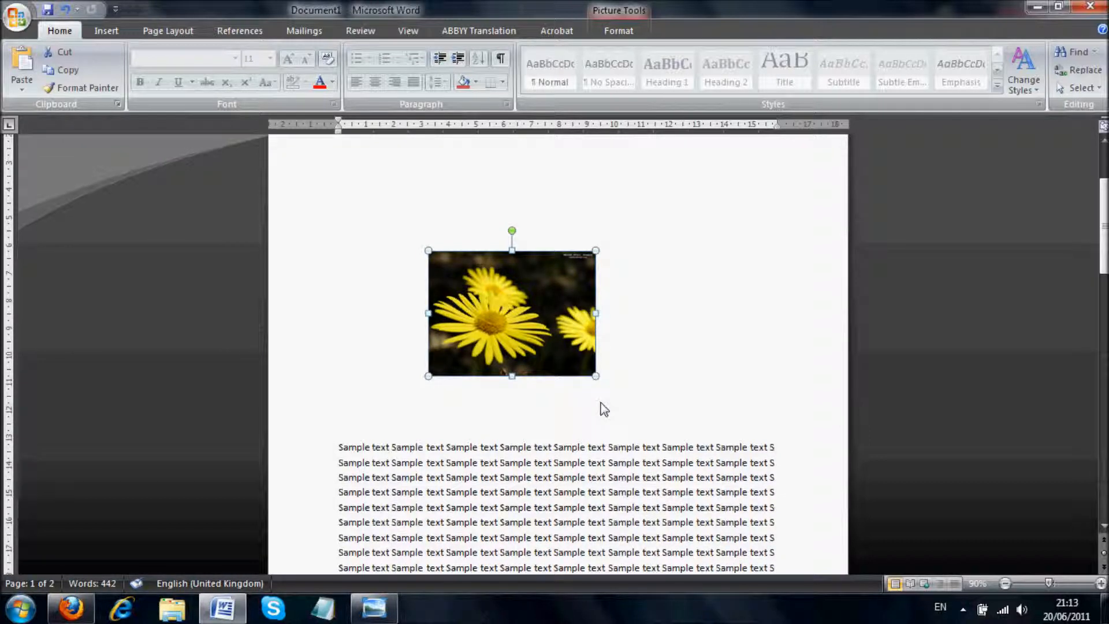
left_click_drag(555, 331, 586, 511)
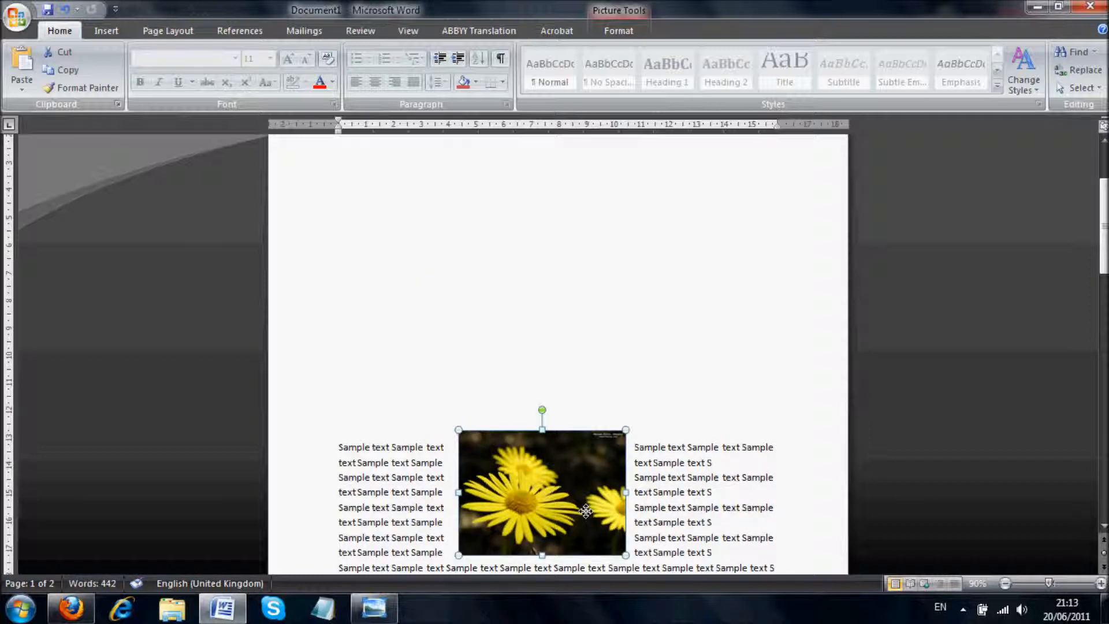
- Set the flower picture's text wrapping to Behind Text
scroll(582, 511, "down", 2)
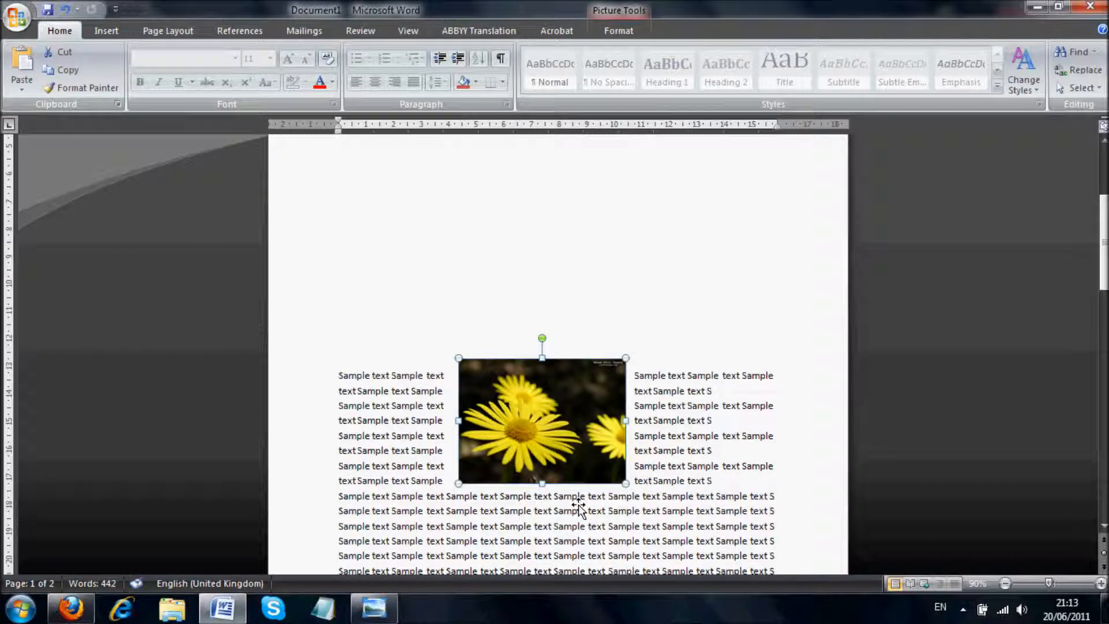
right_click(566, 424)
mouse_move(635, 376)
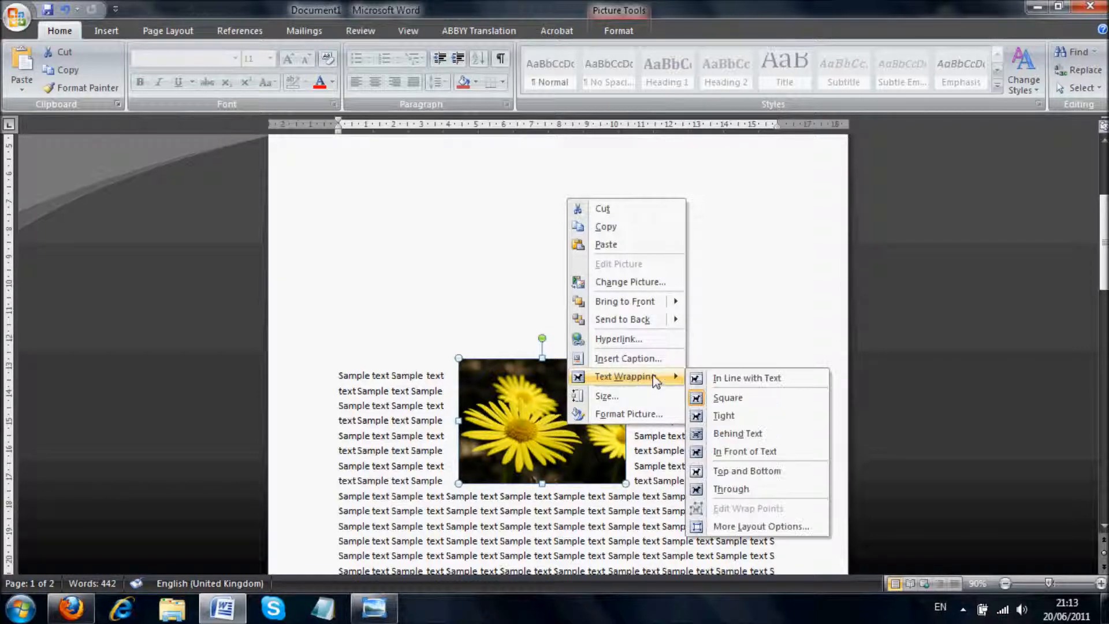
left_click(715, 432)
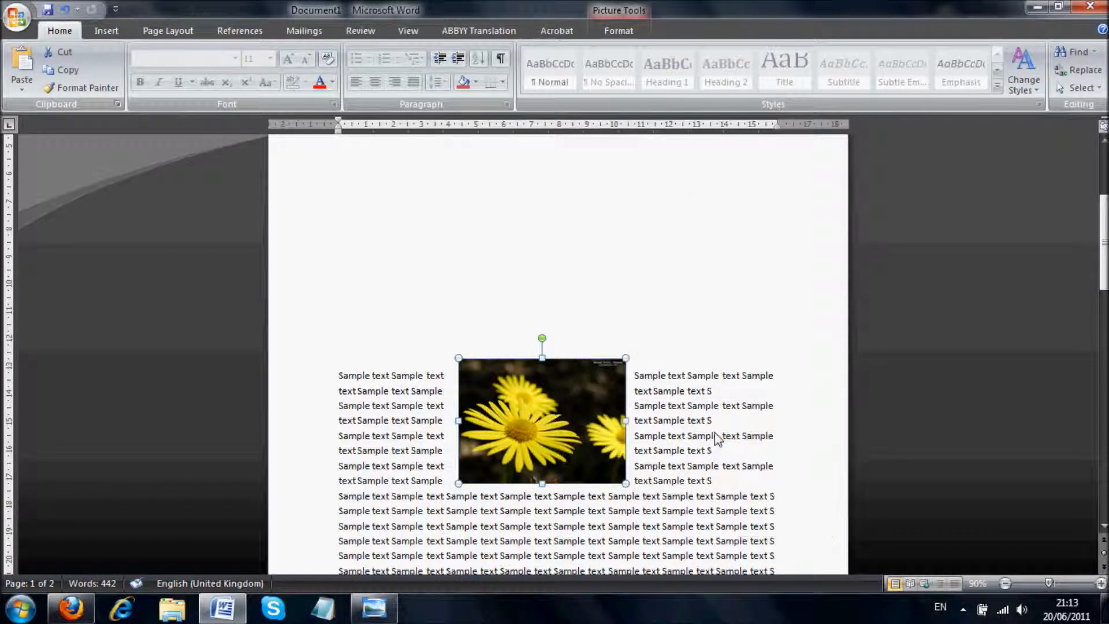
- Set the flower picture's text wrapping to In Front of Text and move the picture slightly down and to the right over the text
right_click(576, 362)
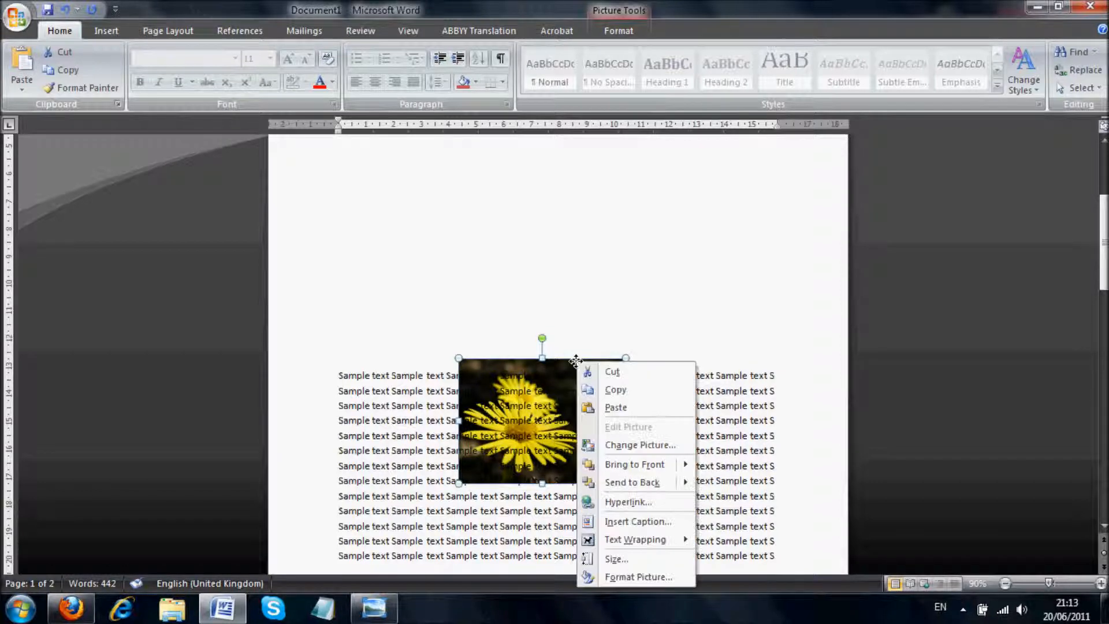
mouse_move(655, 541)
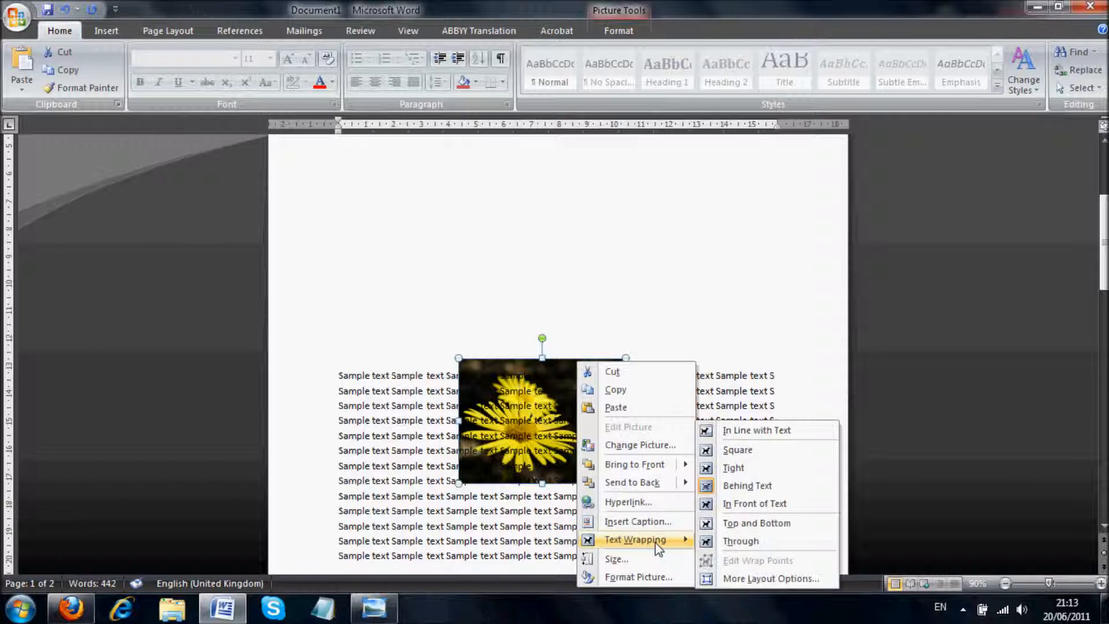
left_click(729, 503)
left_click_drag(600, 412, 638, 439)
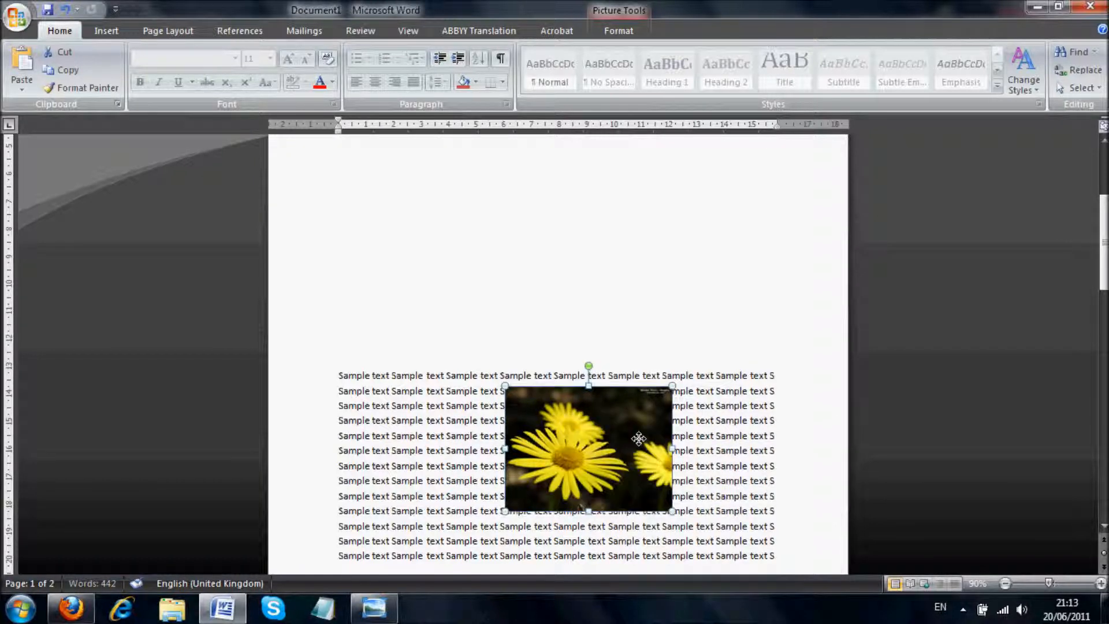
right_click(630, 424)
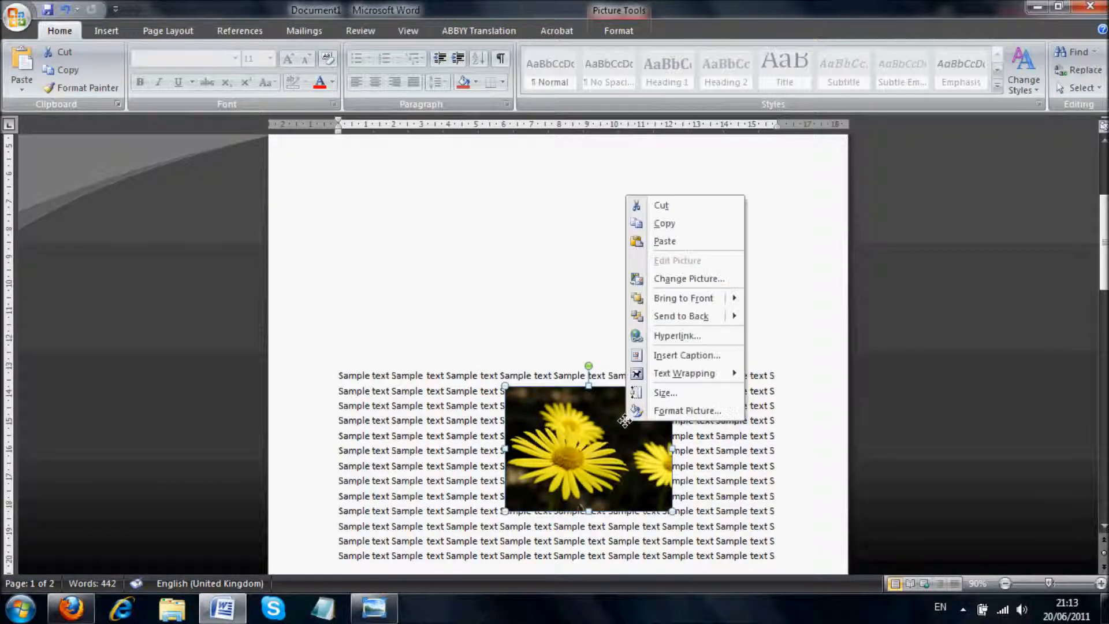
mouse_move(692, 381)
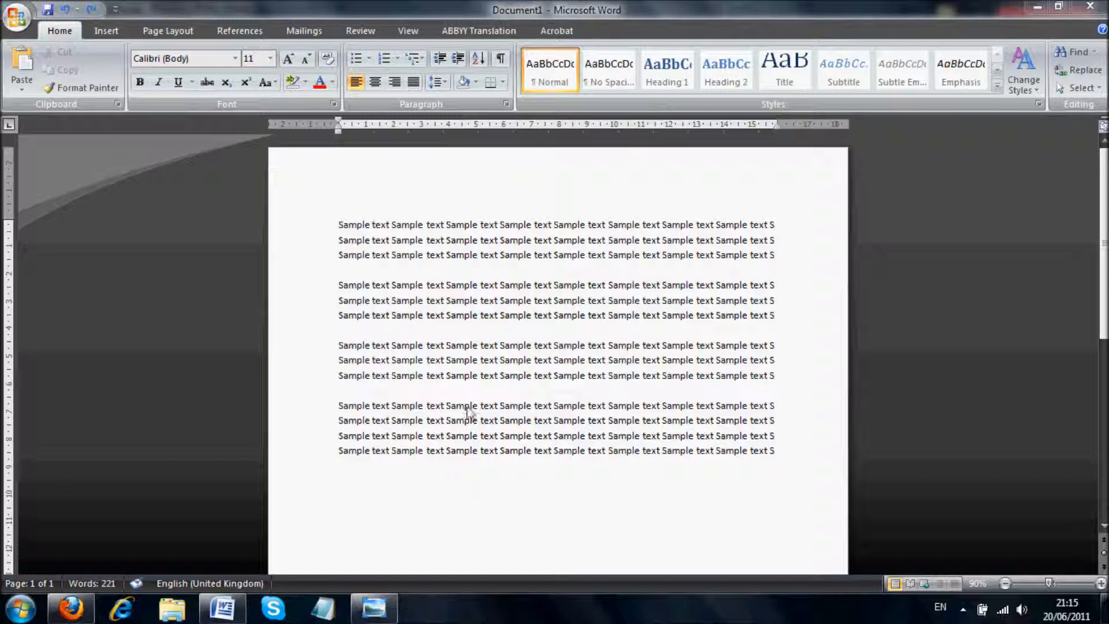
- Convert all the sample text to a one-column table with fixed automatic column width, separating the text at paragraphs
key("ctrl+a")
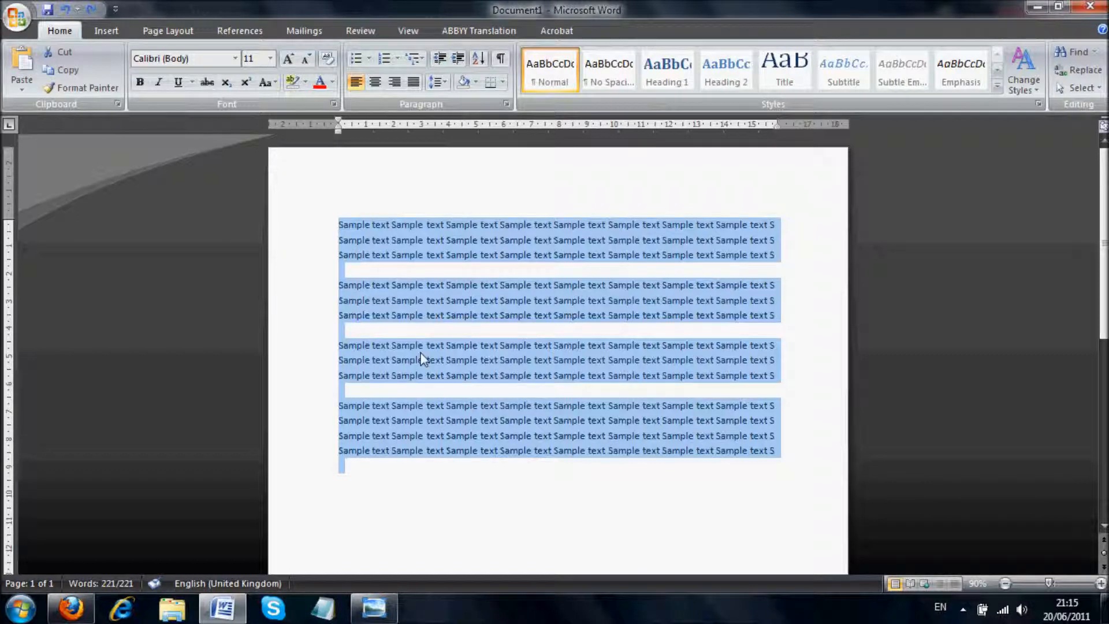
left_click(116, 33)
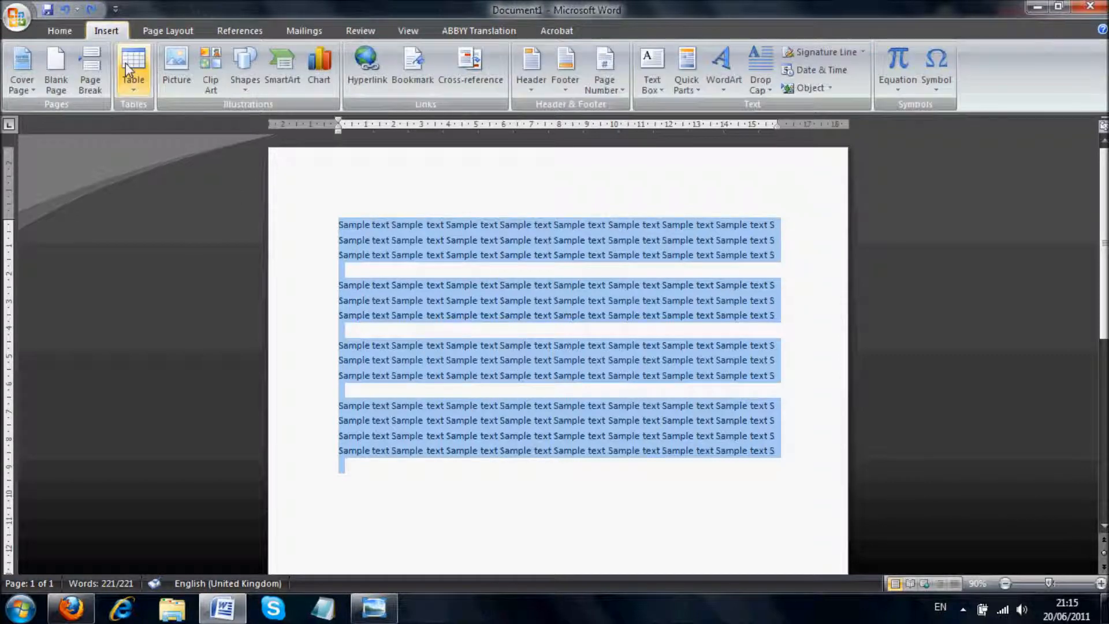
left_click(137, 92)
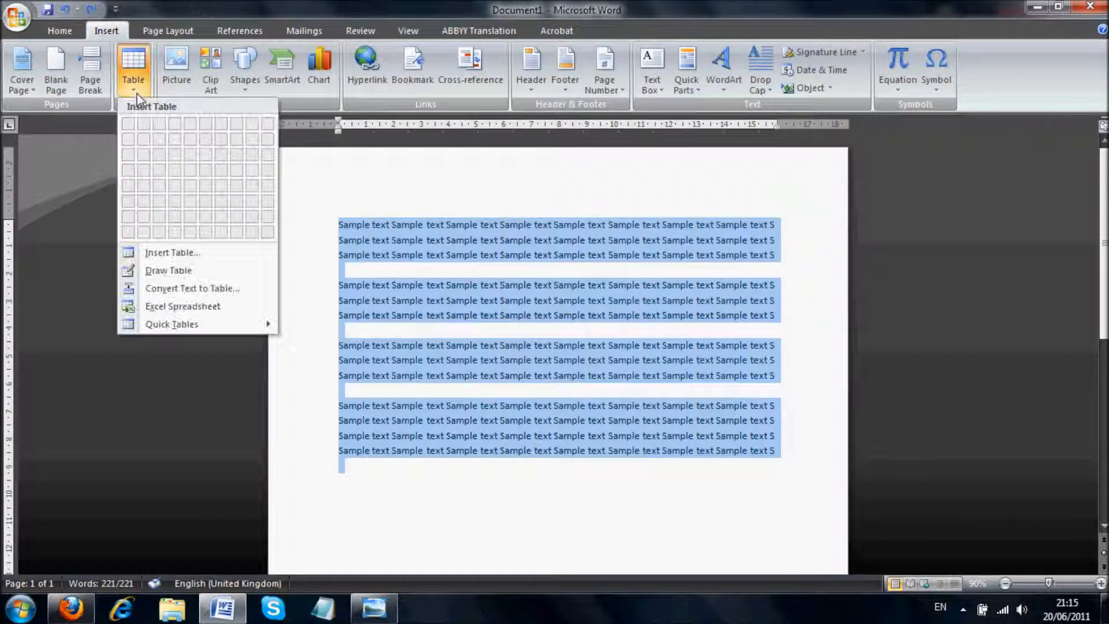
left_click(175, 287)
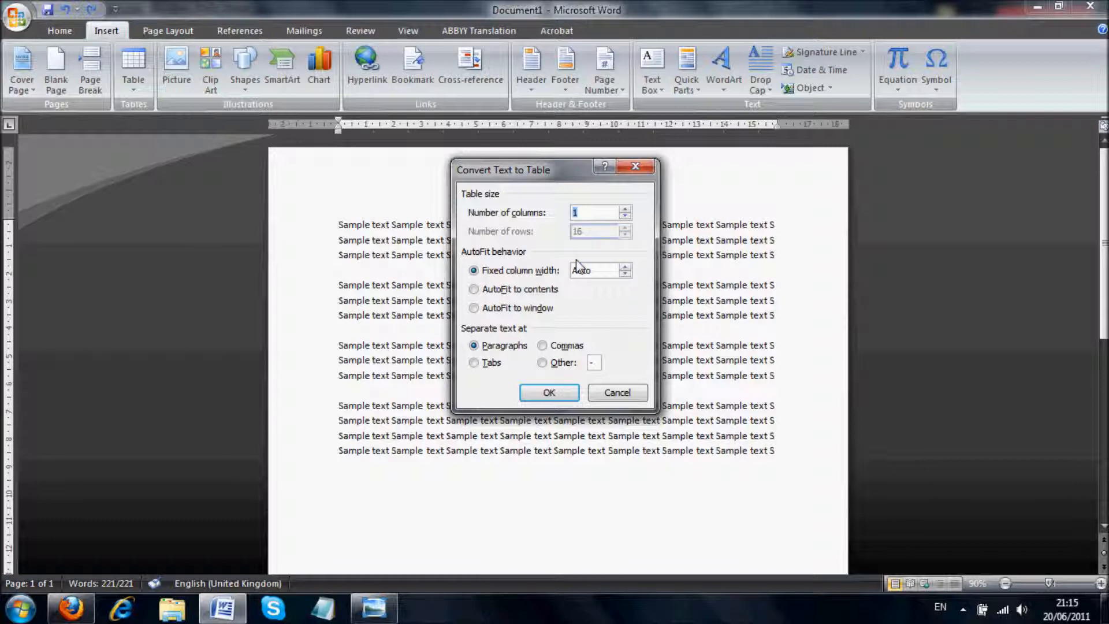
left_click(549, 392)
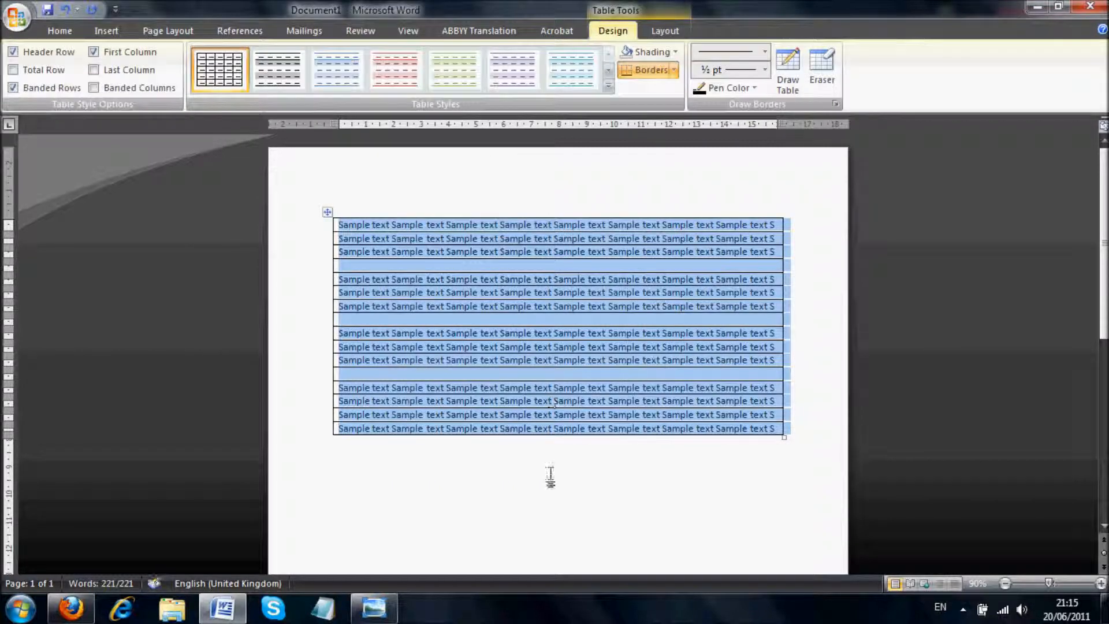
left_click(551, 477)
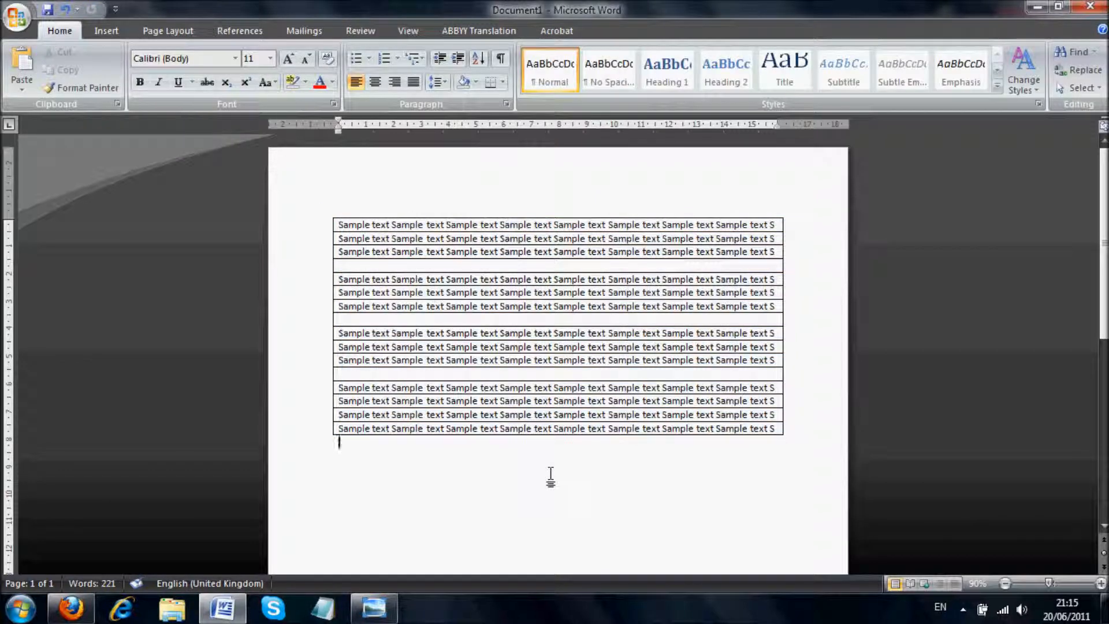